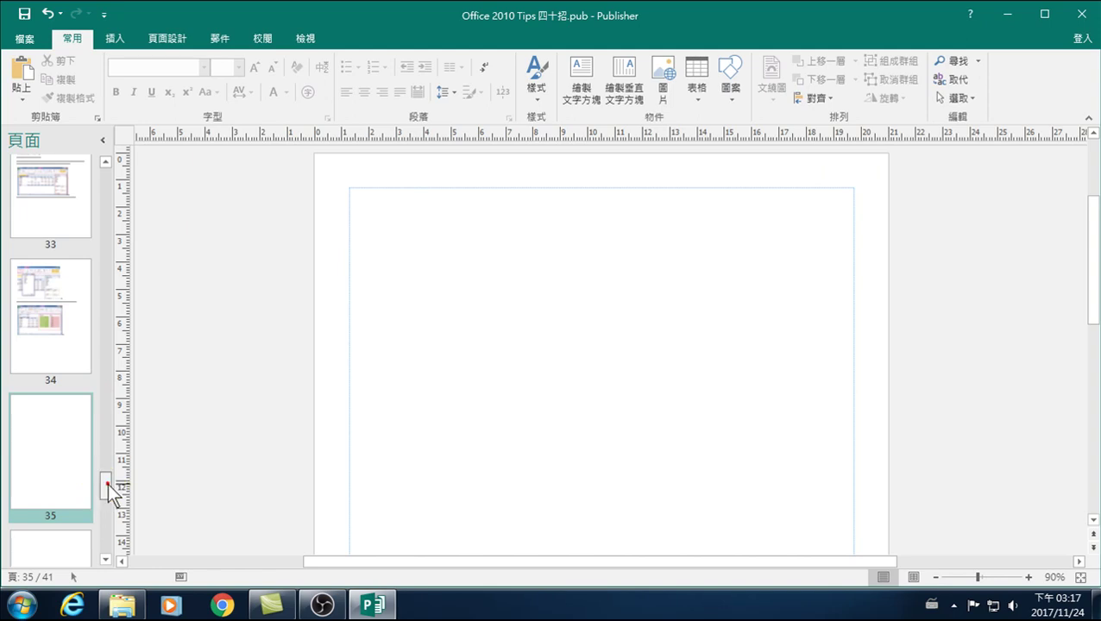
Step: Scroll the Pages pane to the top and select page 1 of the publication
{"action": "left_click_drag", "start_coordinate": [107, 483], "coordinate": [100, 440]}
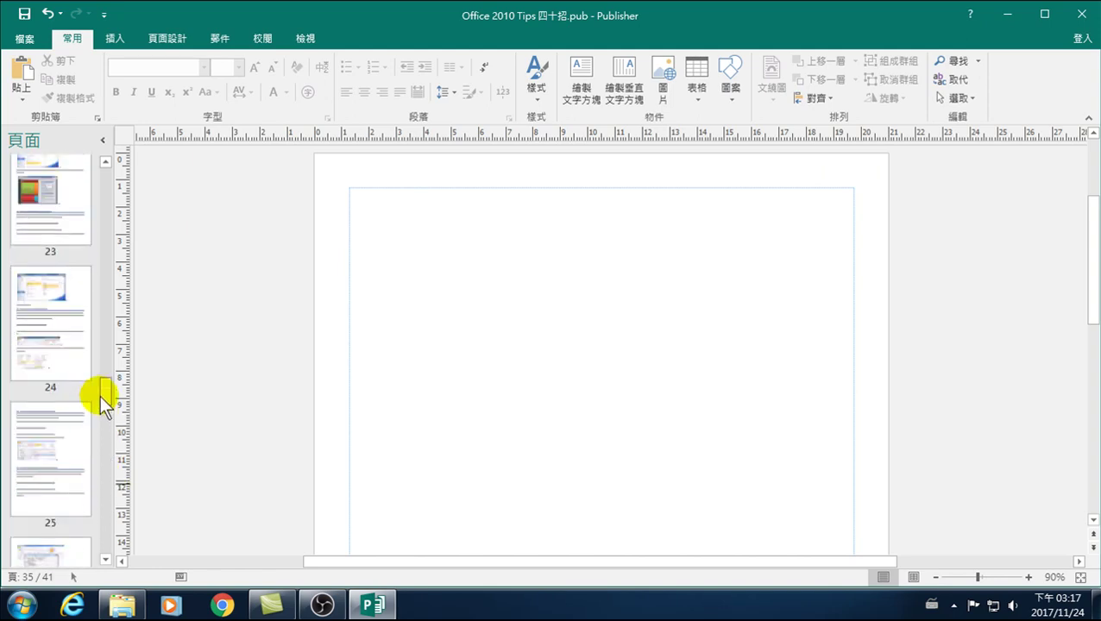
{"action": "left_click_drag", "start_coordinate": [100, 440], "coordinate": [127, 219]}
{"action": "left_click", "coordinate": [65, 195]}
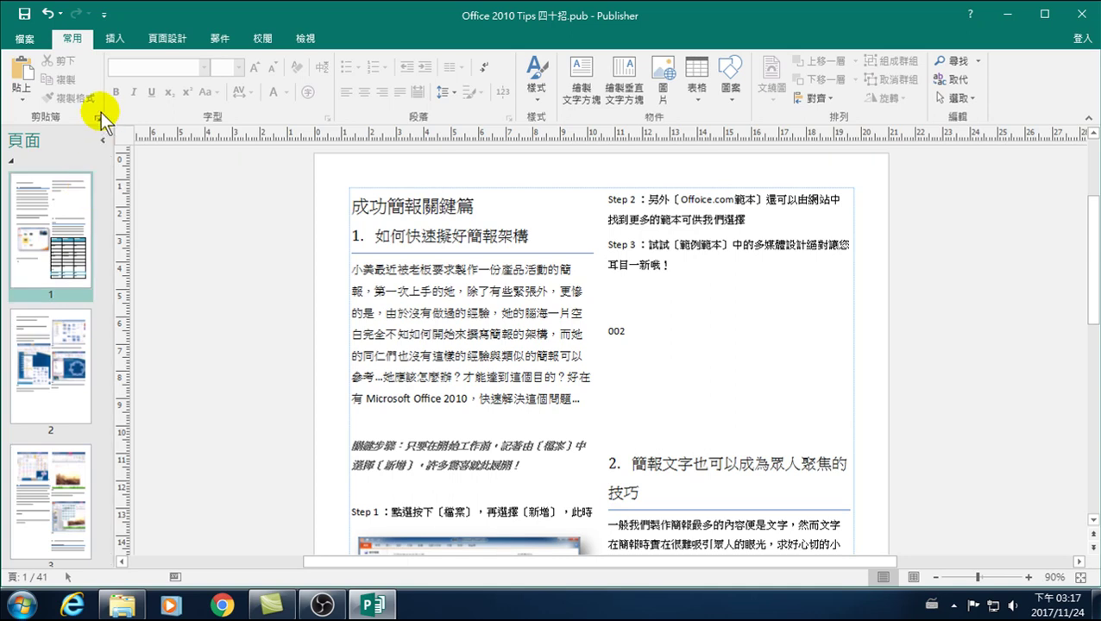
Step: Bring up the Export (匯出) page from the File (檔案) menu
{"action": "left_click", "coordinate": [25, 36]}
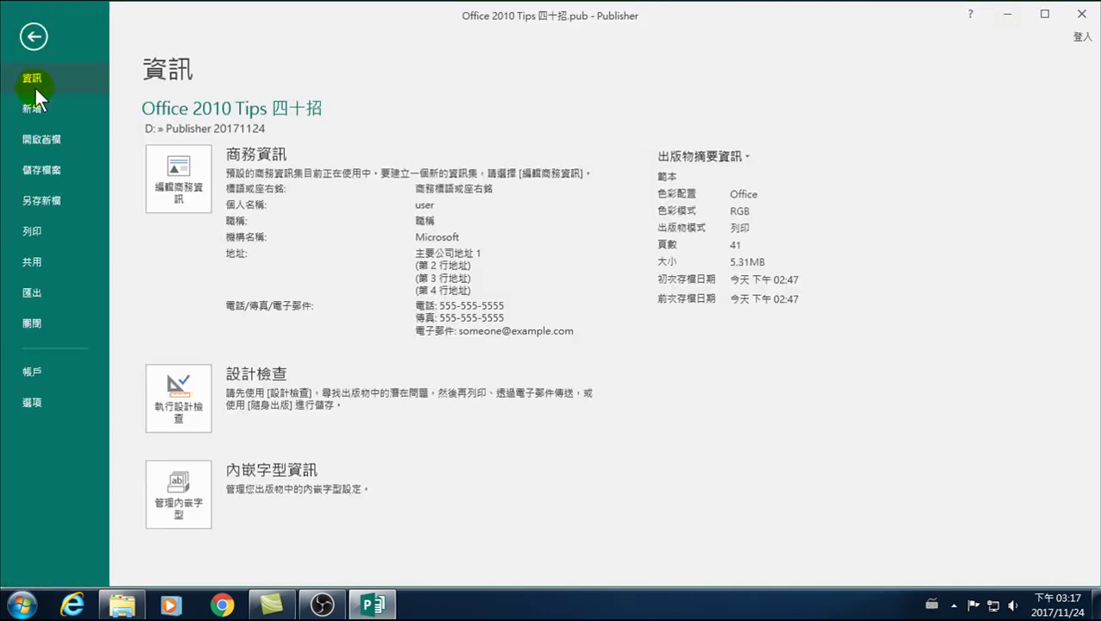
{"action": "left_click", "coordinate": [22, 38]}
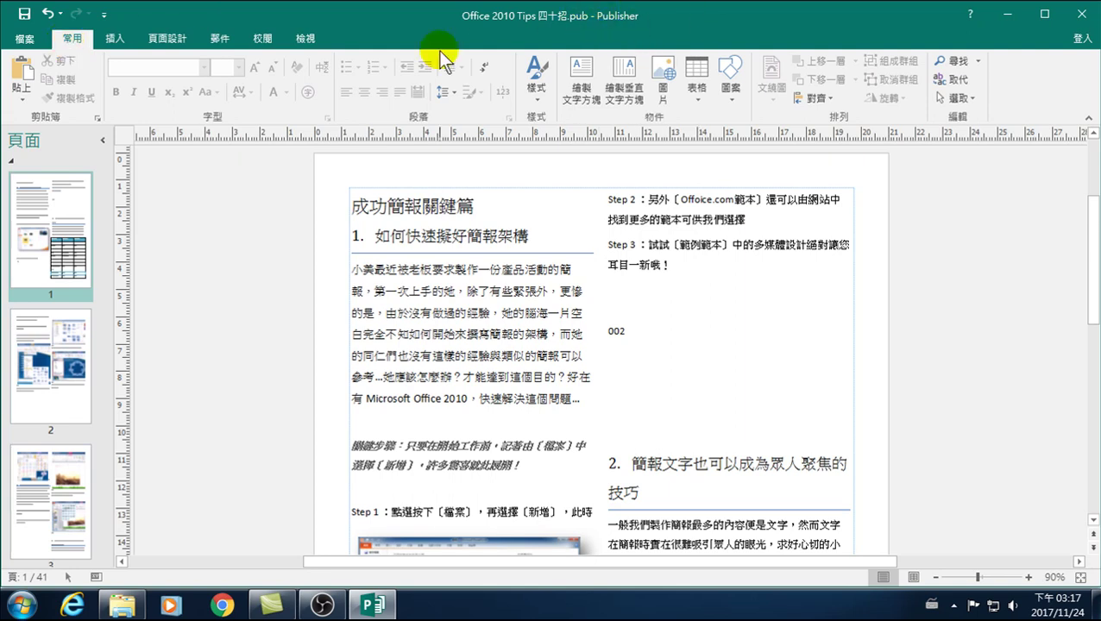
{"action": "left_click", "coordinate": [26, 37]}
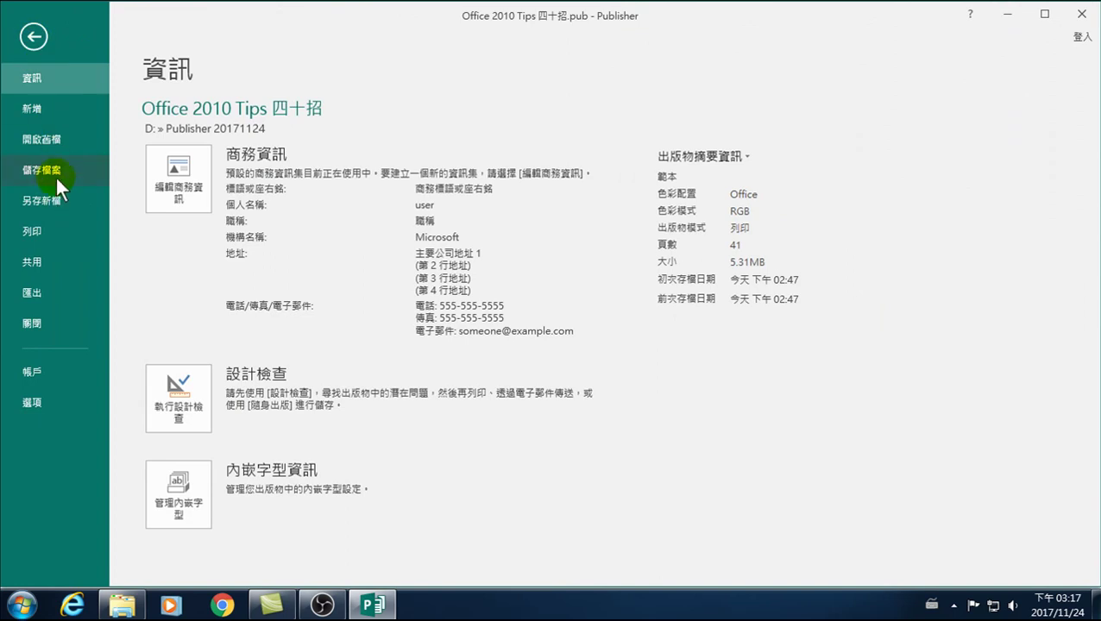
{"action": "left_click", "coordinate": [37, 293]}
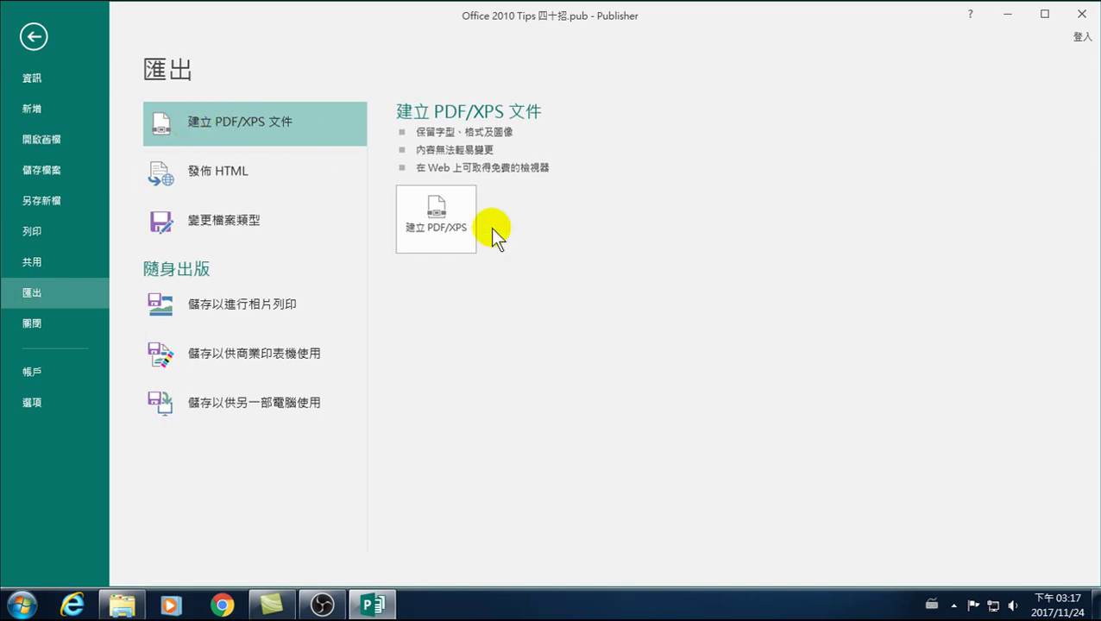
Step: Start a PDF/XPS export and rename the file to 'Office 2010 Tips 四十招-20171124'
{"action": "left_click", "coordinate": [448, 229]}
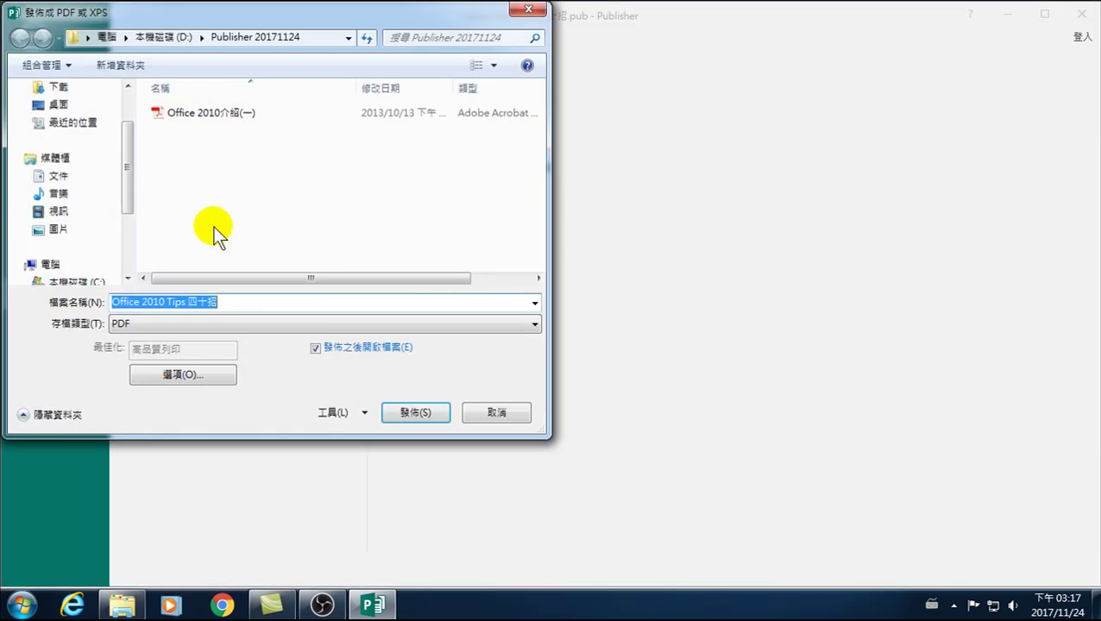
{"action": "left_click", "coordinate": [217, 303]}
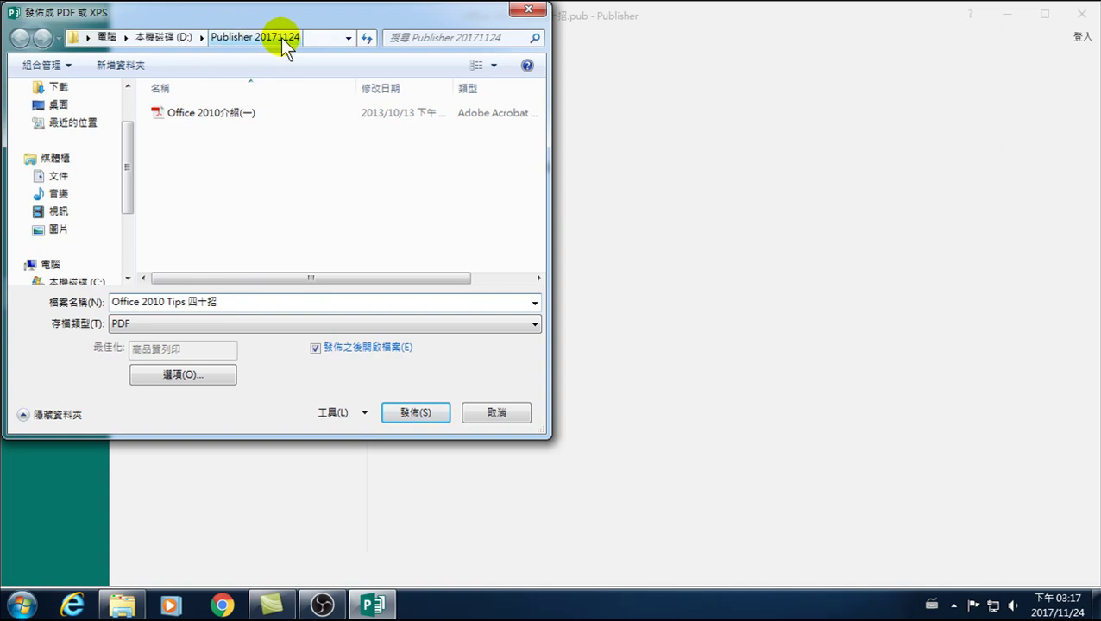
{"action": "type", "text": "-20171124"}
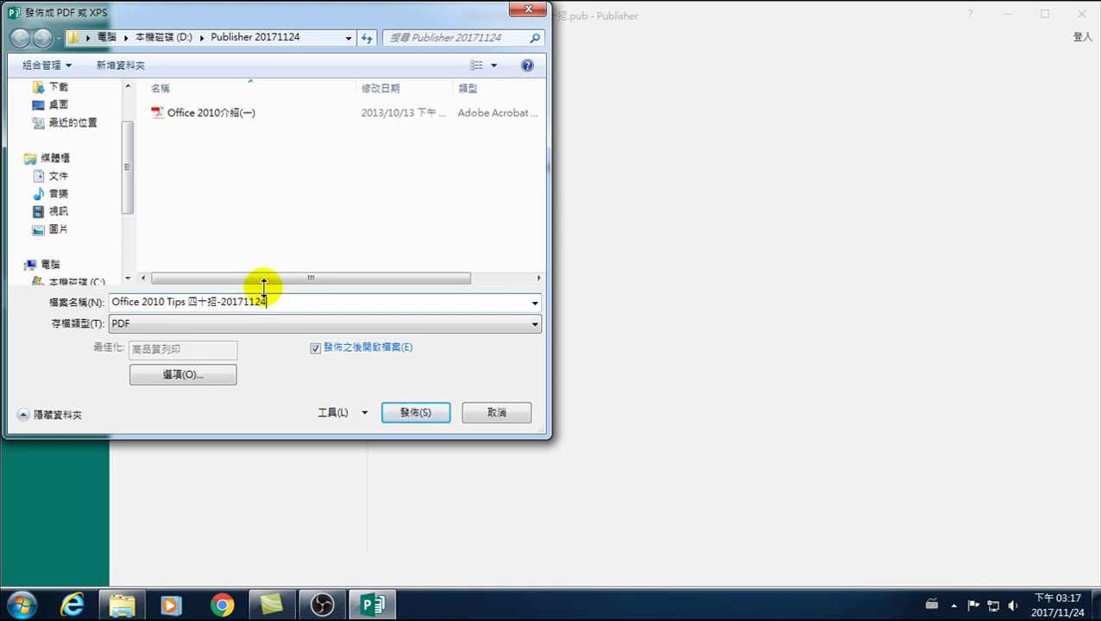
Step: Publish the PDF and scroll through the exported document in Acrobat Reader
{"action": "left_click", "coordinate": [416, 414]}
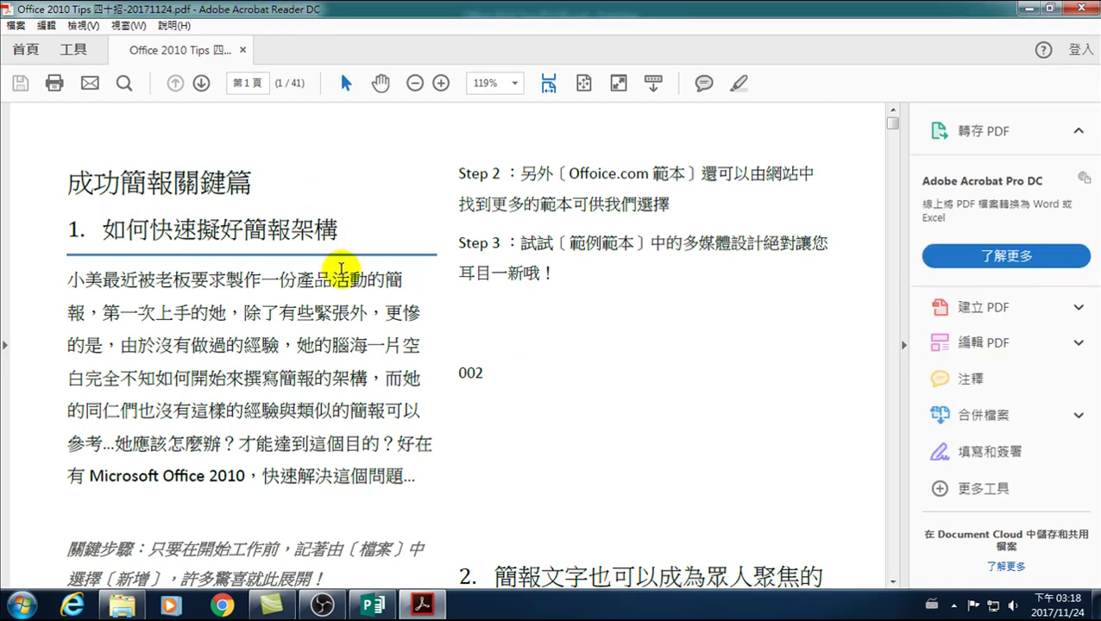
{"action": "scroll", "coordinate": [314, 276], "scroll_direction": "down", "scroll_amount": 3}
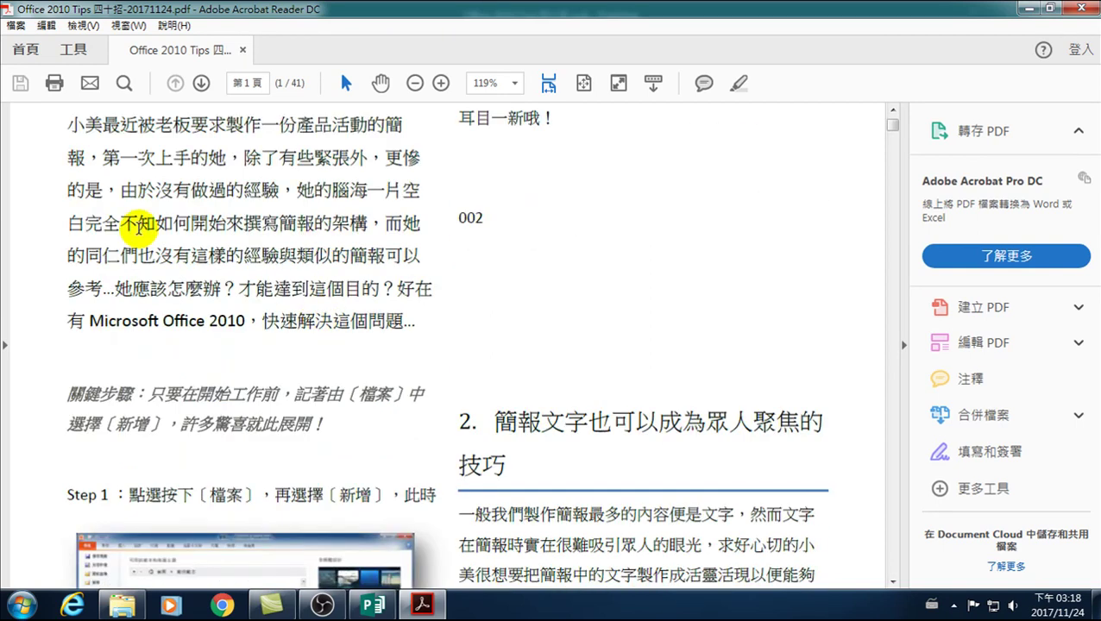
{"action": "scroll", "coordinate": [351, 438], "scroll_direction": "down", "scroll_amount": 5}
{"action": "scroll", "coordinate": [357, 406], "scroll_direction": "down", "scroll_amount": 5}
{"action": "scroll", "coordinate": [357, 405], "scroll_direction": "down", "scroll_amount": 3}
{"action": "scroll", "coordinate": [352, 428], "scroll_direction": "down", "scroll_amount": 4}
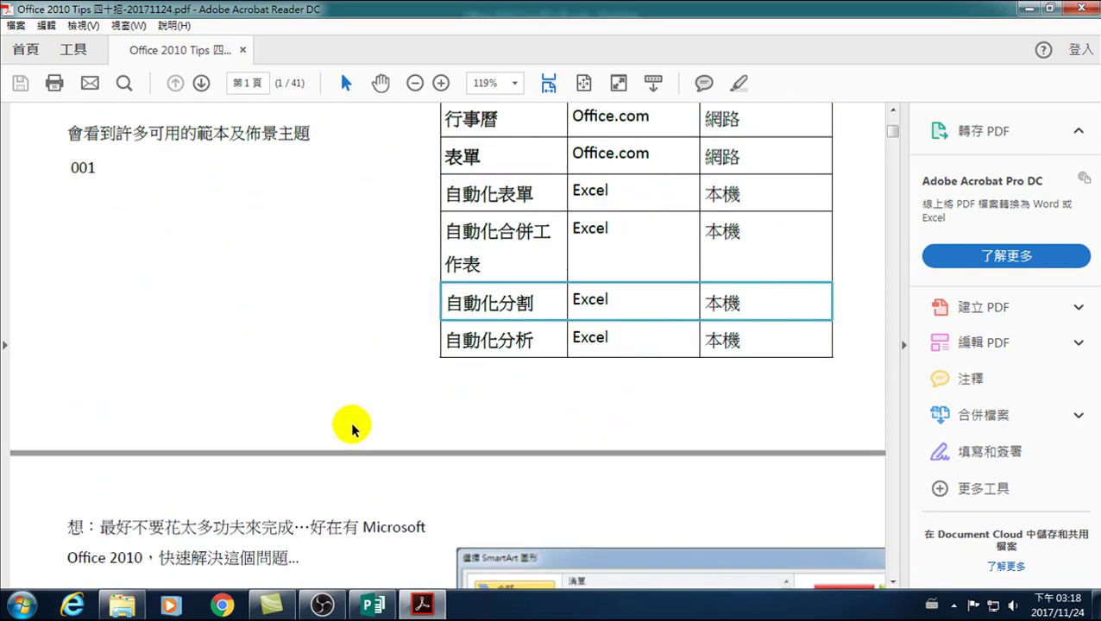
{"action": "scroll", "coordinate": [352, 429], "scroll_direction": "down", "scroll_amount": 4}
{"action": "scroll", "coordinate": [347, 428], "scroll_direction": "up", "scroll_amount": 4}
{"action": "scroll", "coordinate": [364, 411], "scroll_direction": "up", "scroll_amount": 5}
{"action": "scroll", "coordinate": [361, 401], "scroll_direction": "up", "scroll_amount": 6}
{"action": "scroll", "coordinate": [329, 361], "scroll_direction": "up", "scroll_amount": 3}
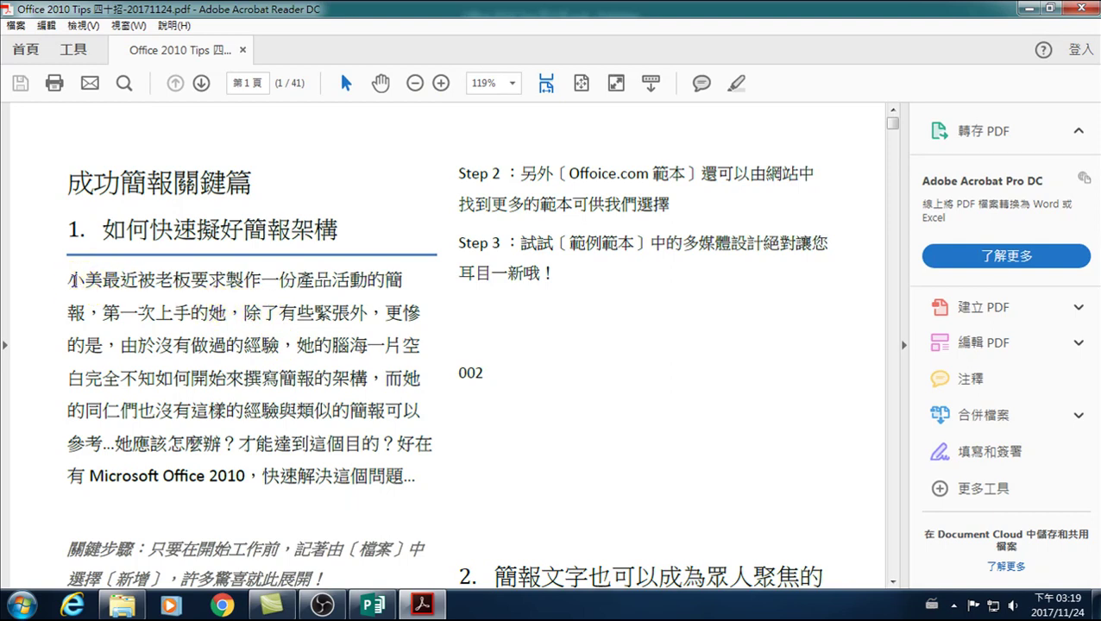
Step: Select and deselect text in the first paragraph, then close Acrobat Reader
{"action": "left_click_drag", "start_coordinate": [68, 280], "coordinate": [115, 283]}
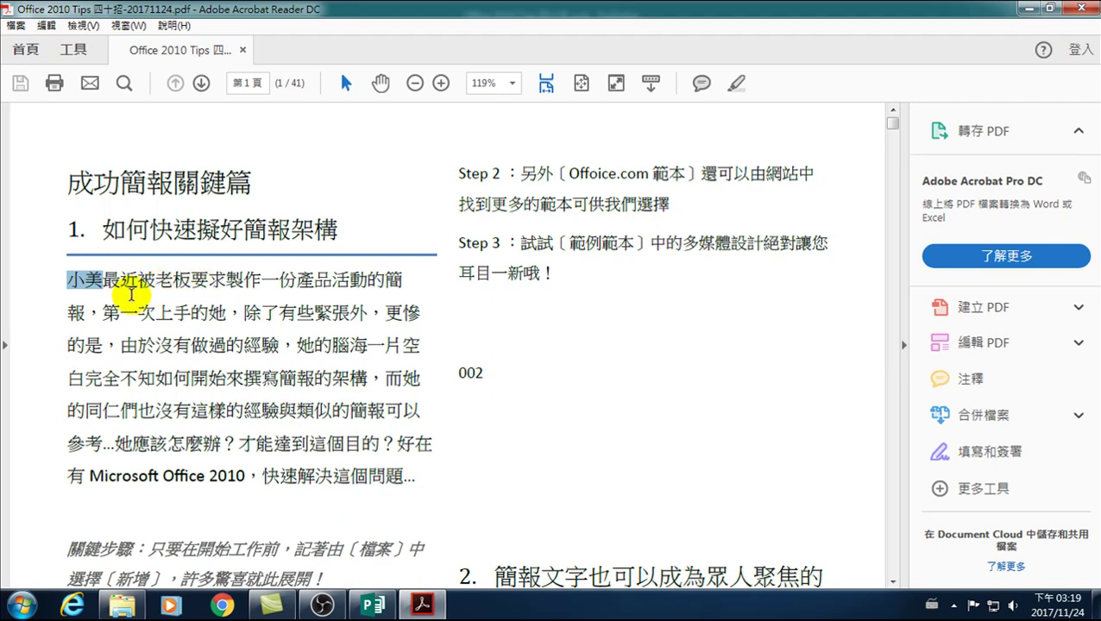
{"action": "left_click_drag", "start_coordinate": [98, 298], "coordinate": [113, 285]}
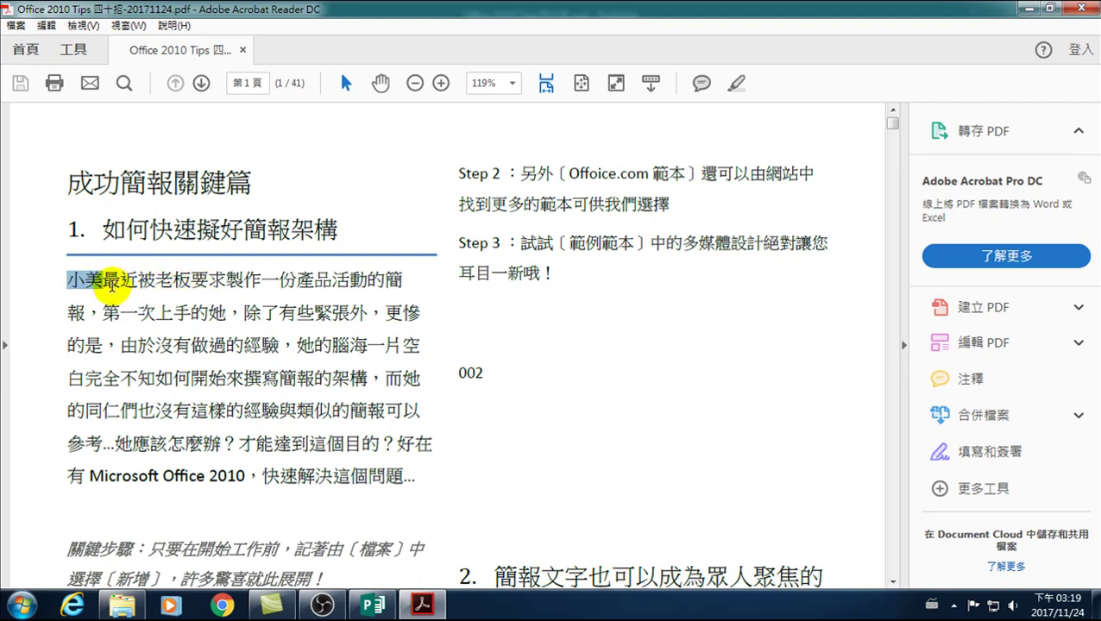
{"action": "left_click", "coordinate": [113, 286]}
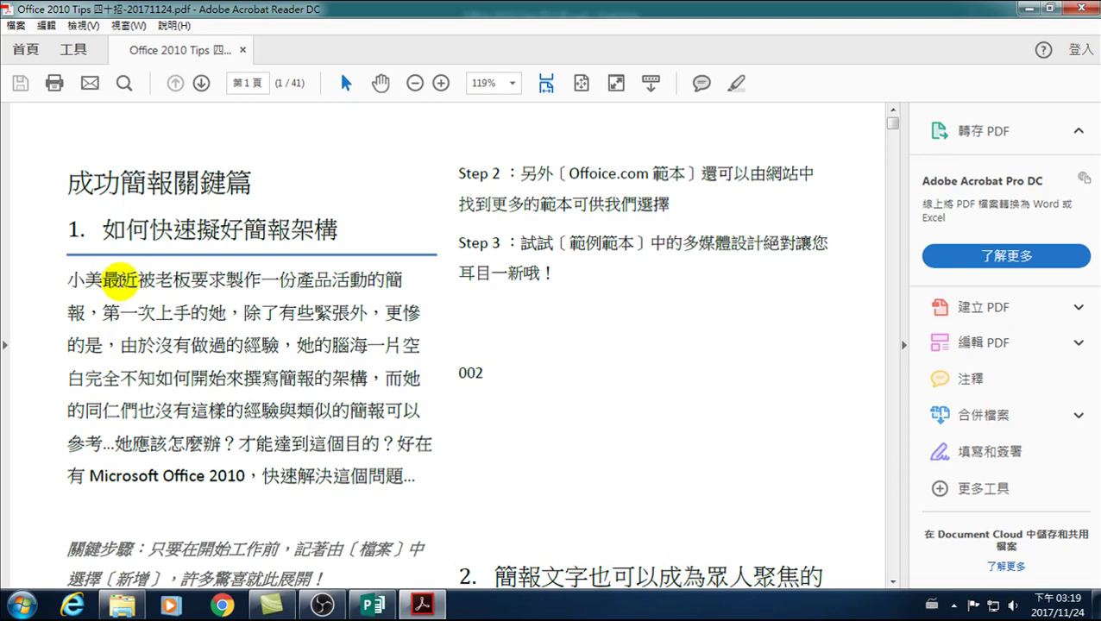
{"action": "left_click", "coordinate": [1082, 7]}
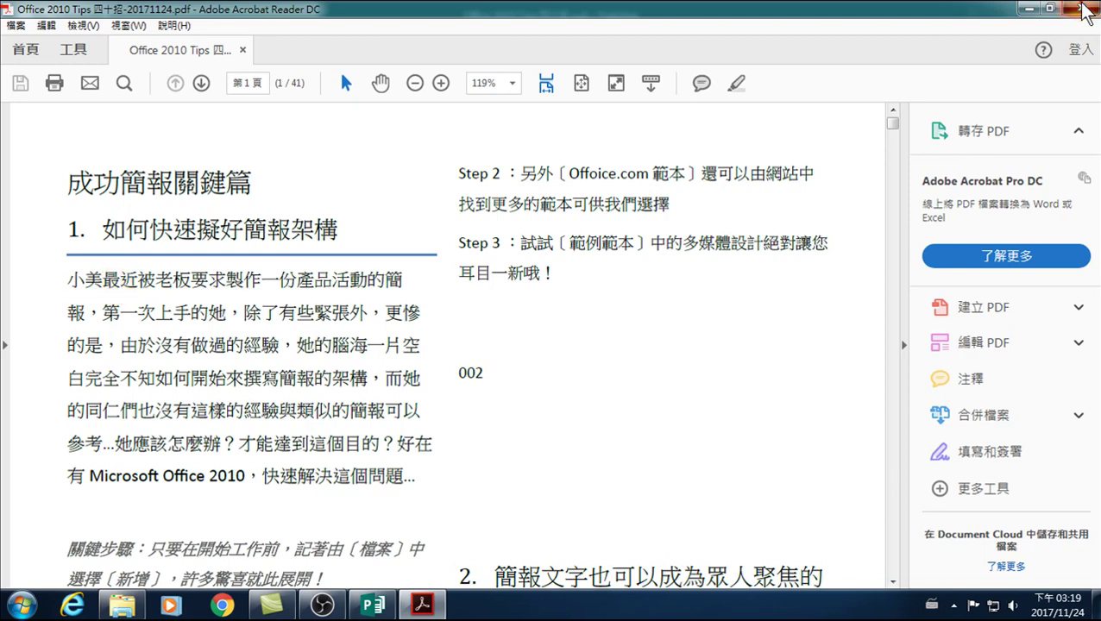
Step: Open Export > Change File Type (變更檔案類型) to list formats such as PNG, JPEG, GIF and TIFF
{"action": "left_click", "coordinate": [24, 38]}
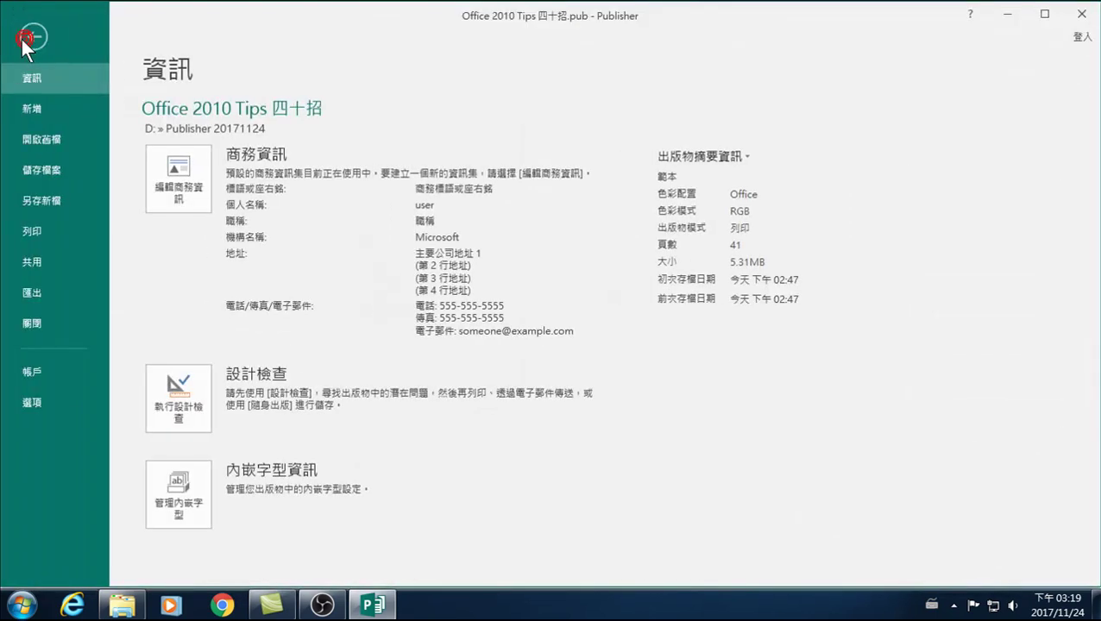
{"action": "left_click", "coordinate": [34, 288]}
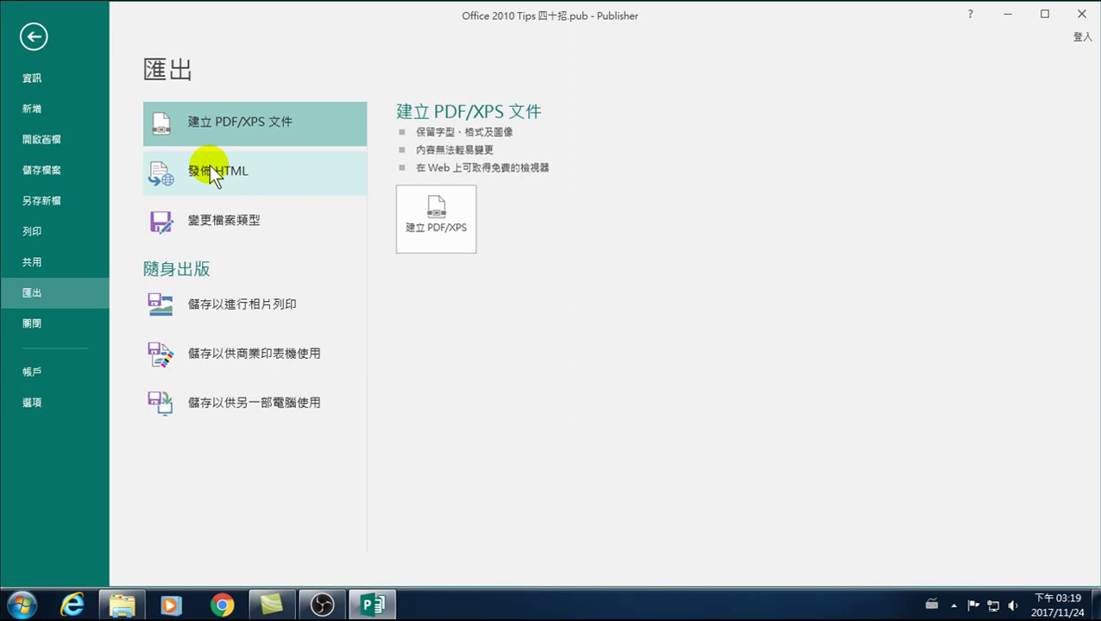
{"action": "left_click", "coordinate": [236, 218]}
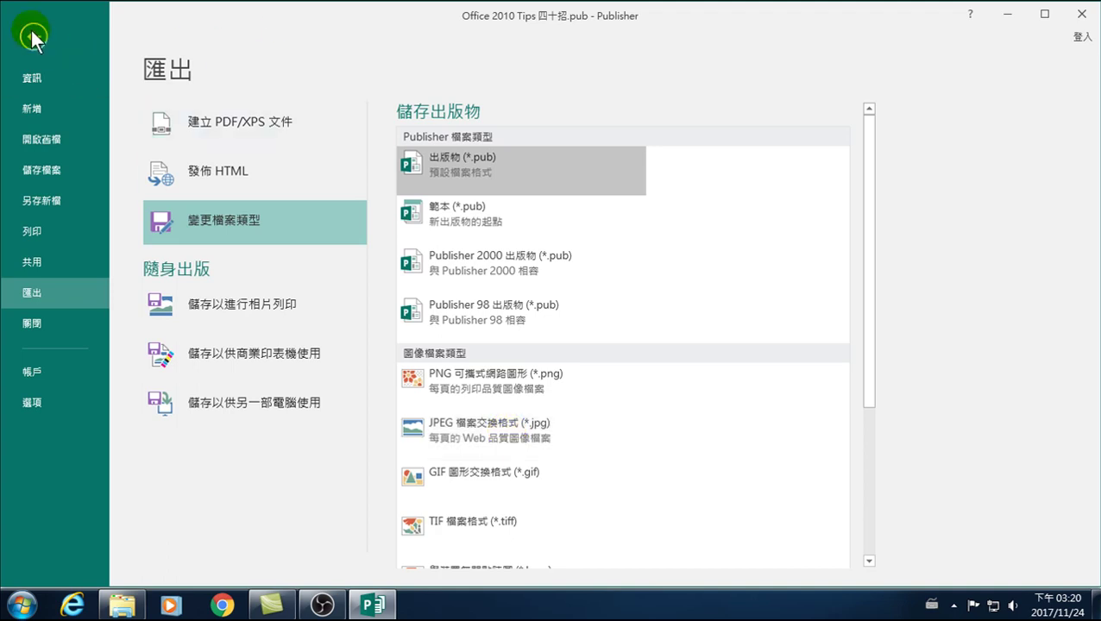
Step: Choose JPEG 檔案交換格式 (*.jpg) as the file type and scroll to the Save As button
{"action": "left_click", "coordinate": [31, 290]}
{"action": "left_click", "coordinate": [192, 223]}
{"action": "left_click", "coordinate": [218, 218]}
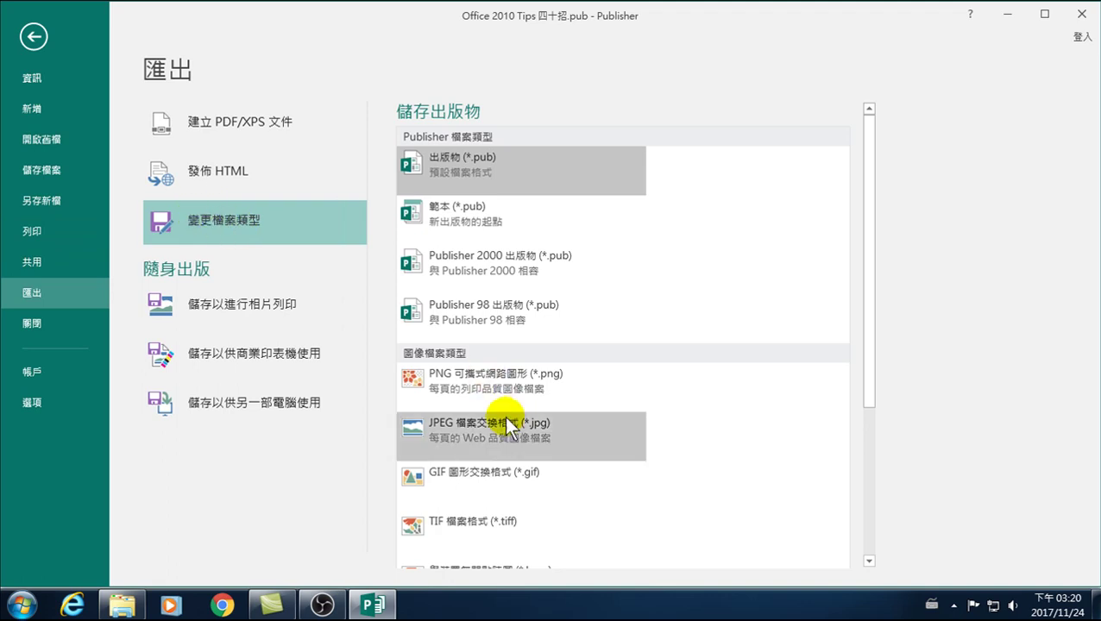
{"action": "left_click", "coordinate": [458, 431]}
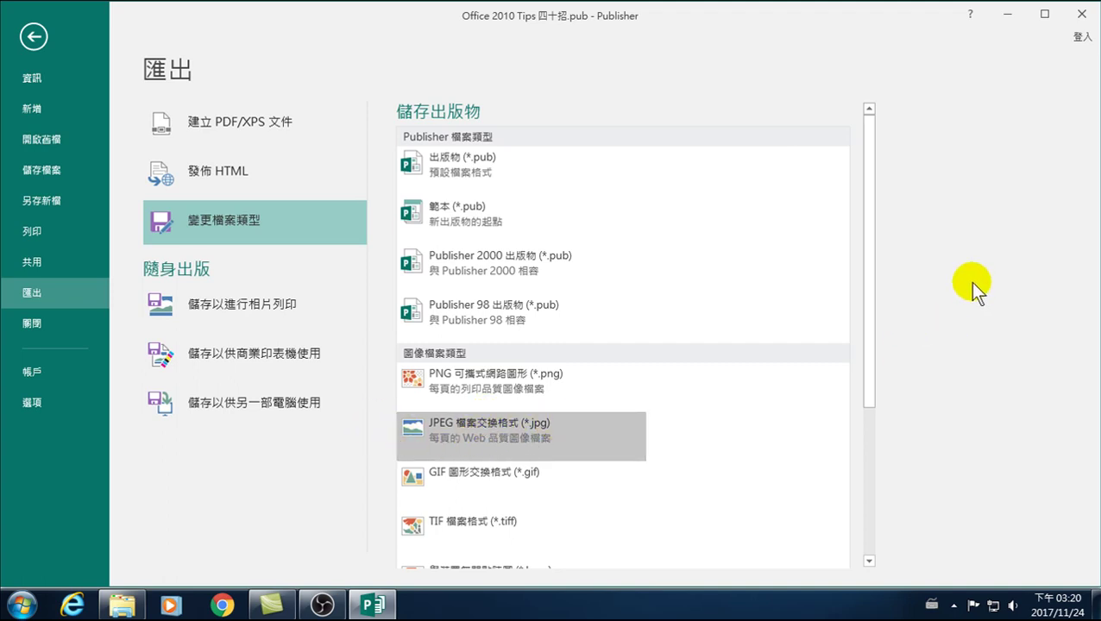
{"action": "scroll", "coordinate": [962, 319], "scroll_direction": "down", "scroll_amount": 2}
{"action": "scroll", "coordinate": [915, 371], "scroll_direction": "down", "scroll_amount": 3}
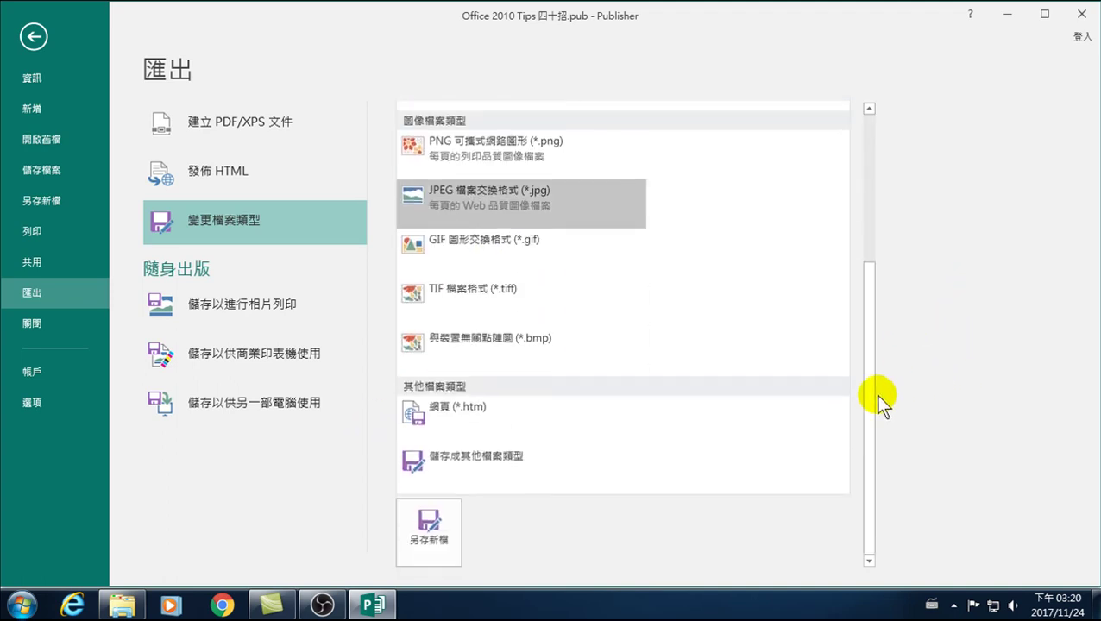
Step: Save the pages as JPEG named 'Office 2010 Tips 四十招-20171124' in the Publisher 20171124 folder
{"action": "left_click", "coordinate": [446, 549]}
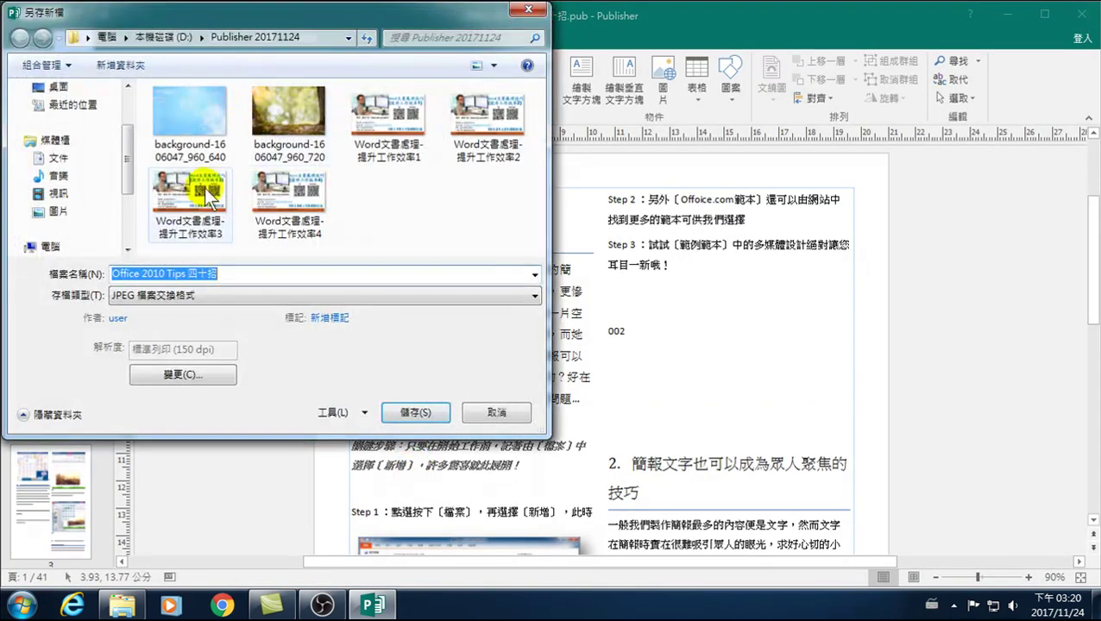
{"action": "left_click", "coordinate": [233, 272]}
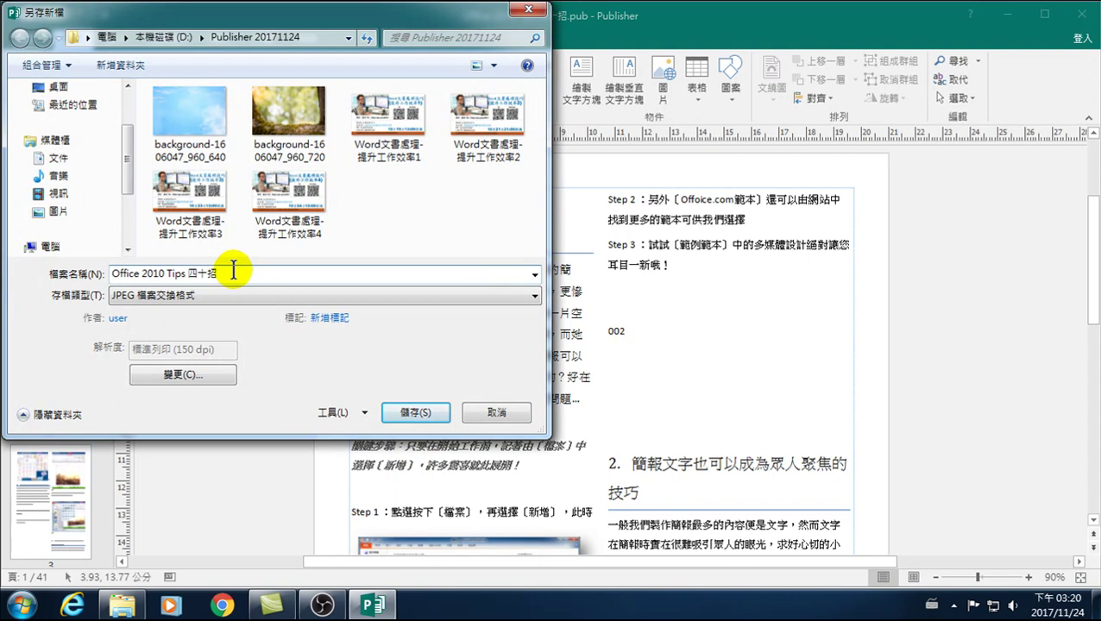
{"action": "type", "text": "-20171124"}
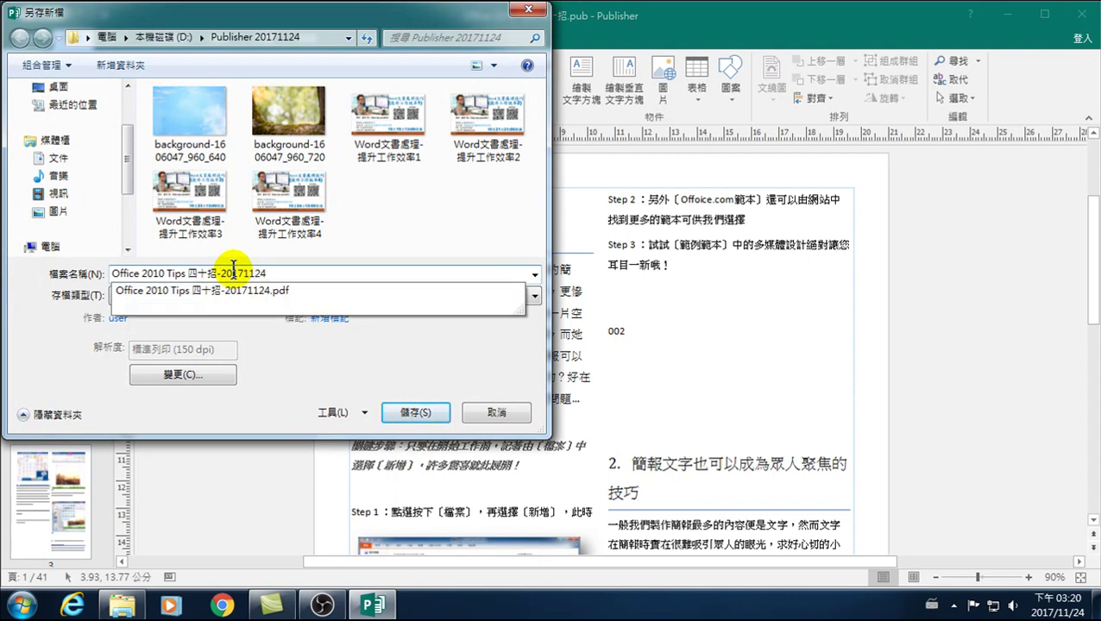
{"action": "left_click", "coordinate": [354, 350]}
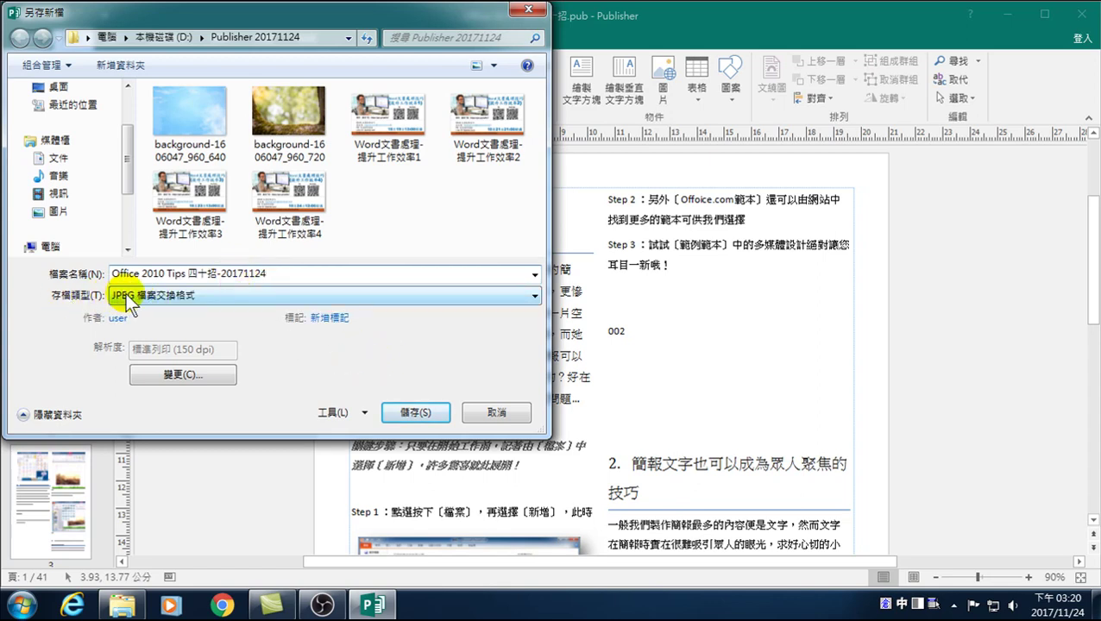
{"action": "left_click", "coordinate": [411, 415]}
{"action": "mouse_move", "coordinate": [130, 606]}
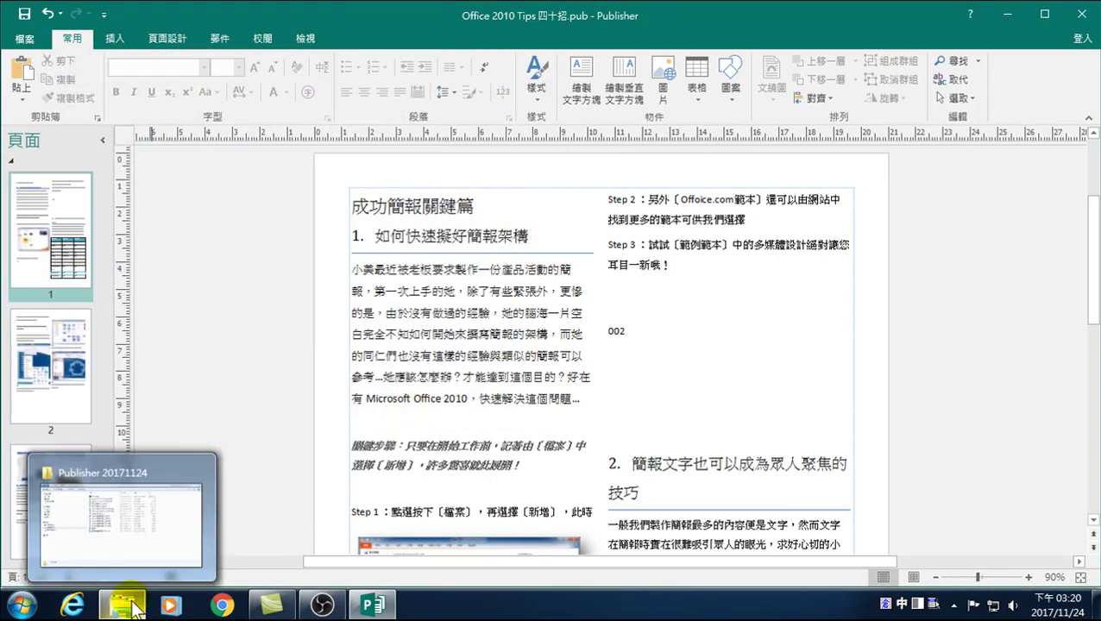
{"action": "left_click", "coordinate": [131, 607]}
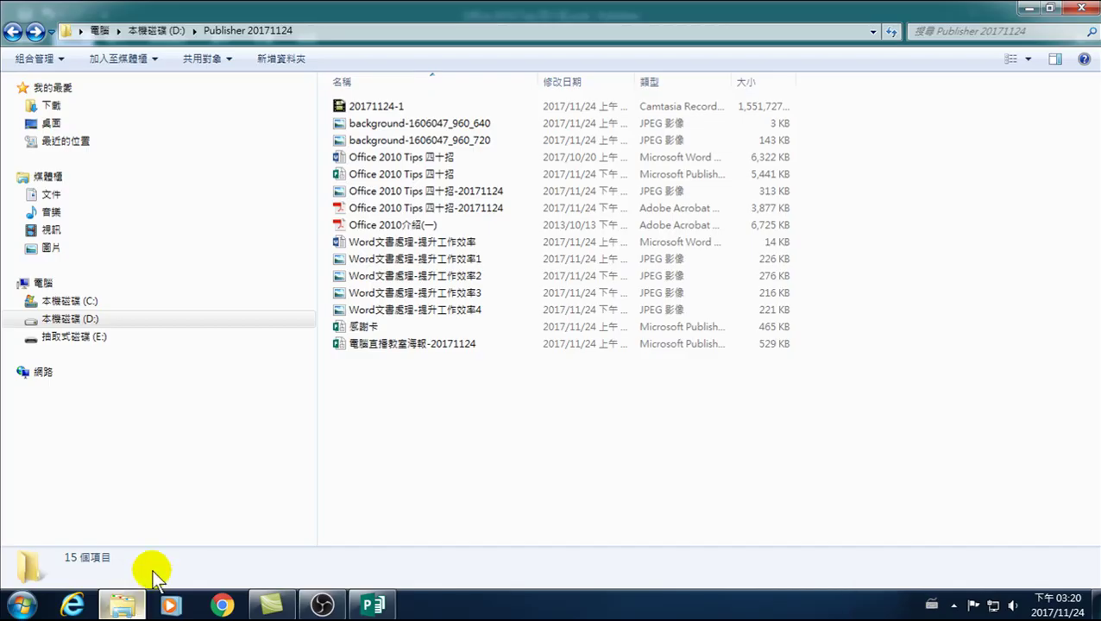
{"action": "left_click", "coordinate": [91, 319]}
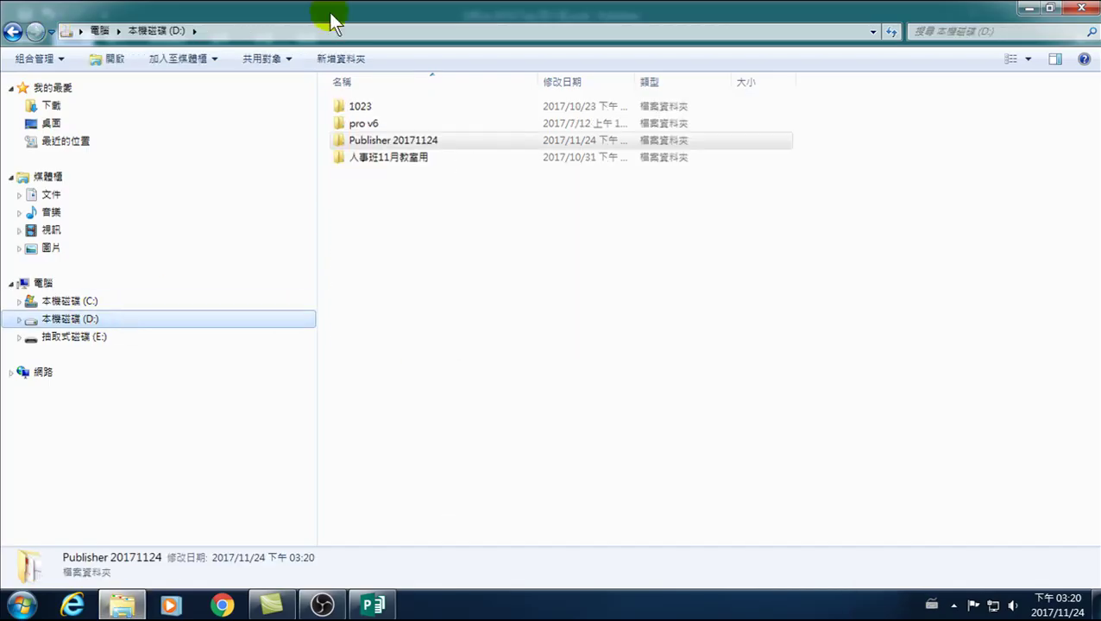
{"action": "double_click", "coordinate": [387, 140]}
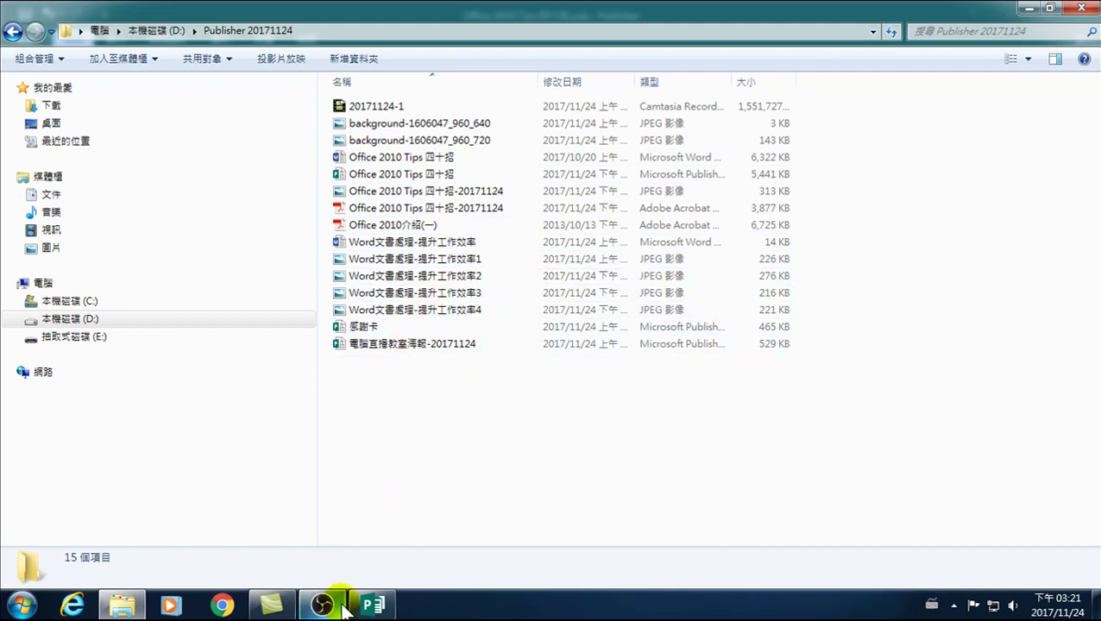
{"action": "mouse_move", "coordinate": [373, 606]}
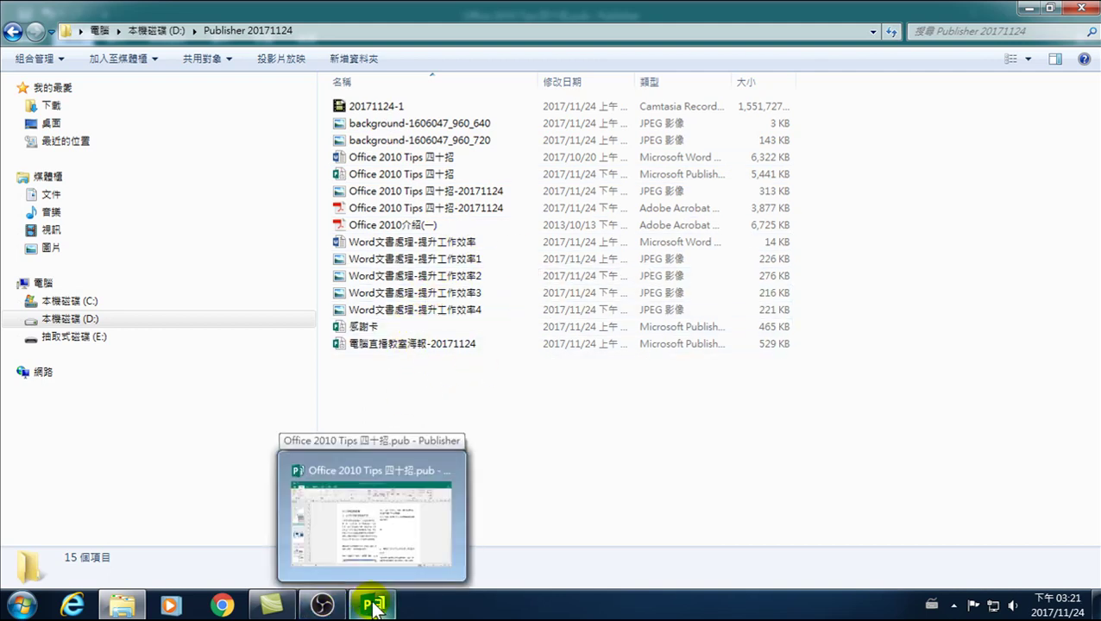
Step: Bring Publisher forward, review the Change File Type list, then leave it with Esc
{"action": "left_click", "coordinate": [373, 607]}
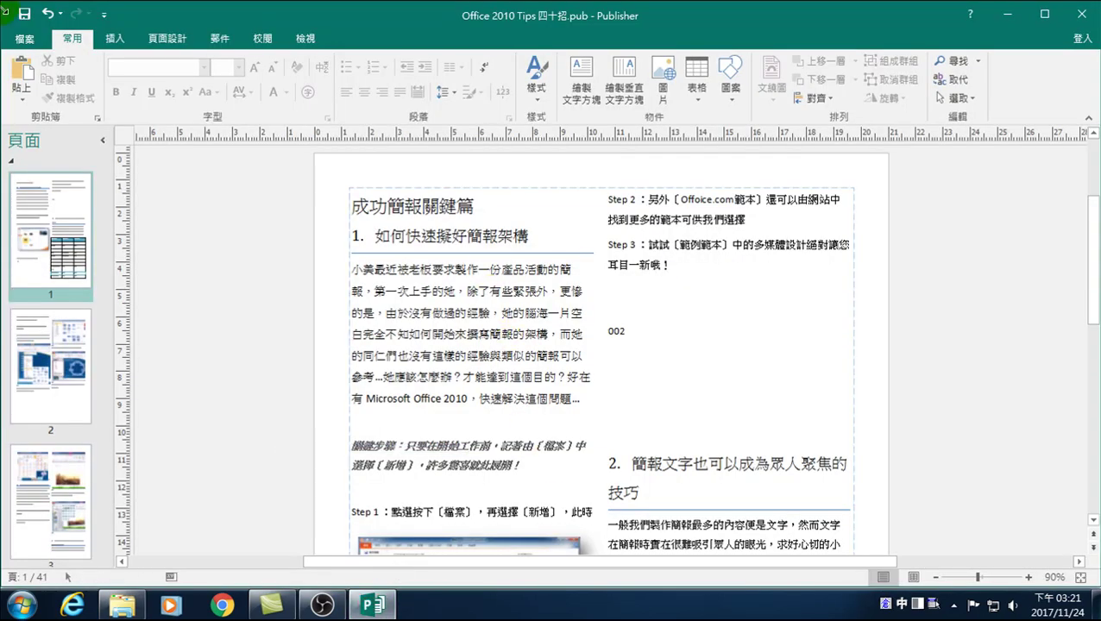
{"action": "left_click", "coordinate": [25, 40]}
{"action": "left_click", "coordinate": [48, 287]}
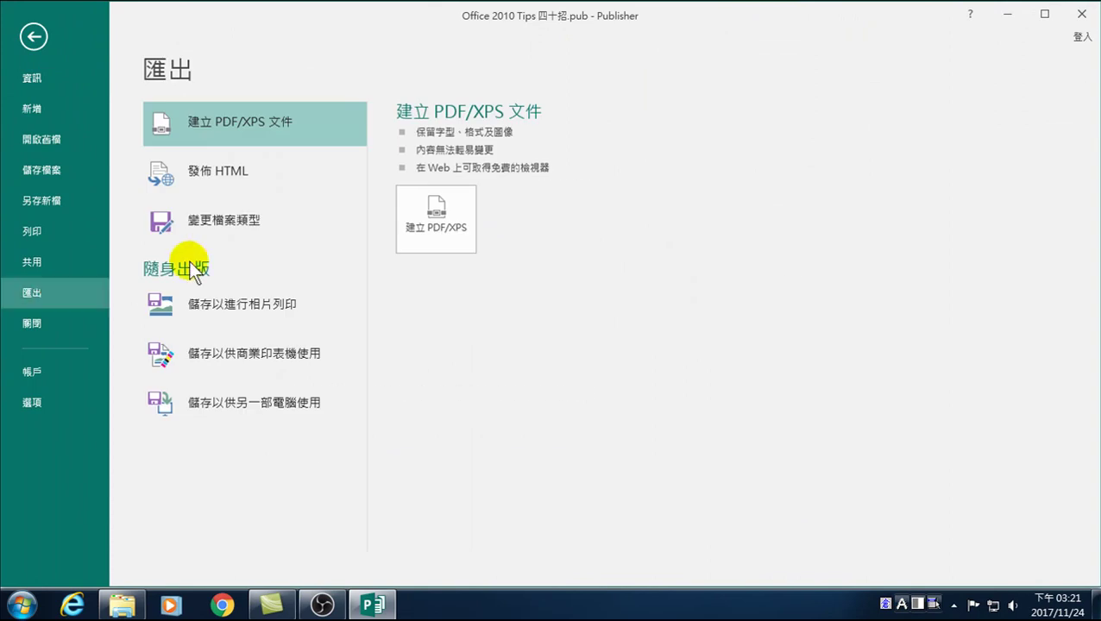
{"action": "left_click", "coordinate": [230, 218]}
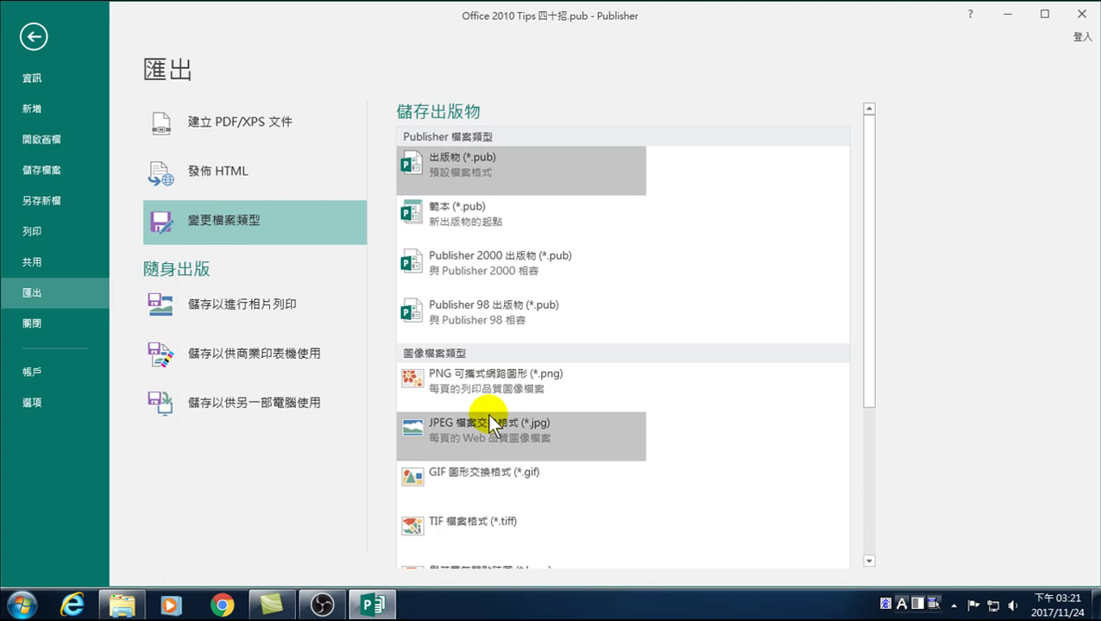
{"action": "key", "text": "Escape"}
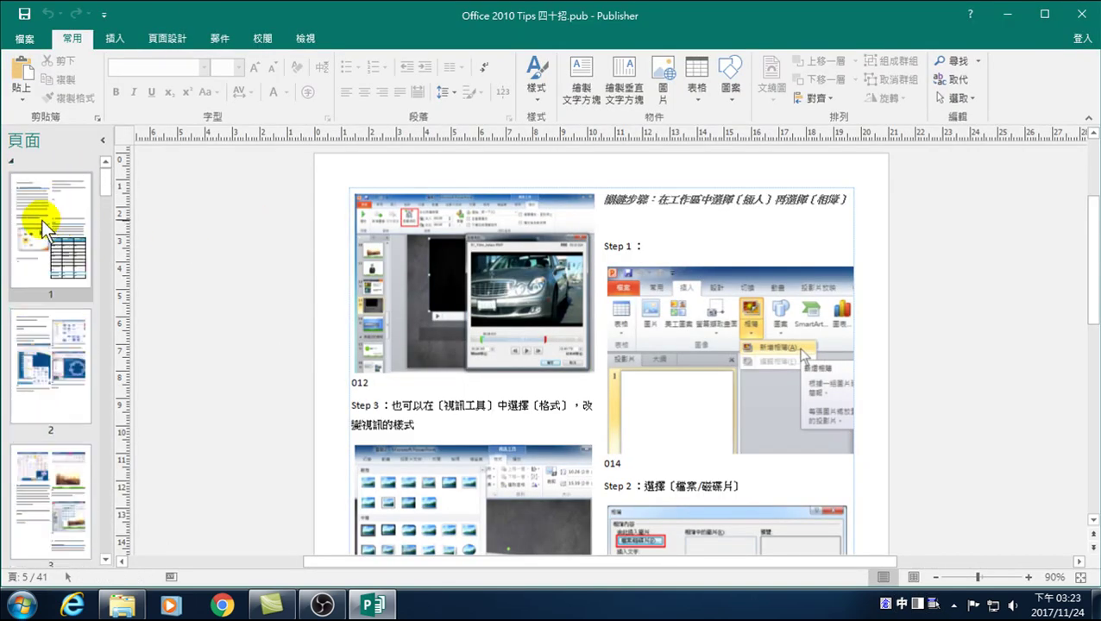
Step: Go to page 1, reopen the Export page, and switch back to the folder window
{"action": "left_click", "coordinate": [42, 220]}
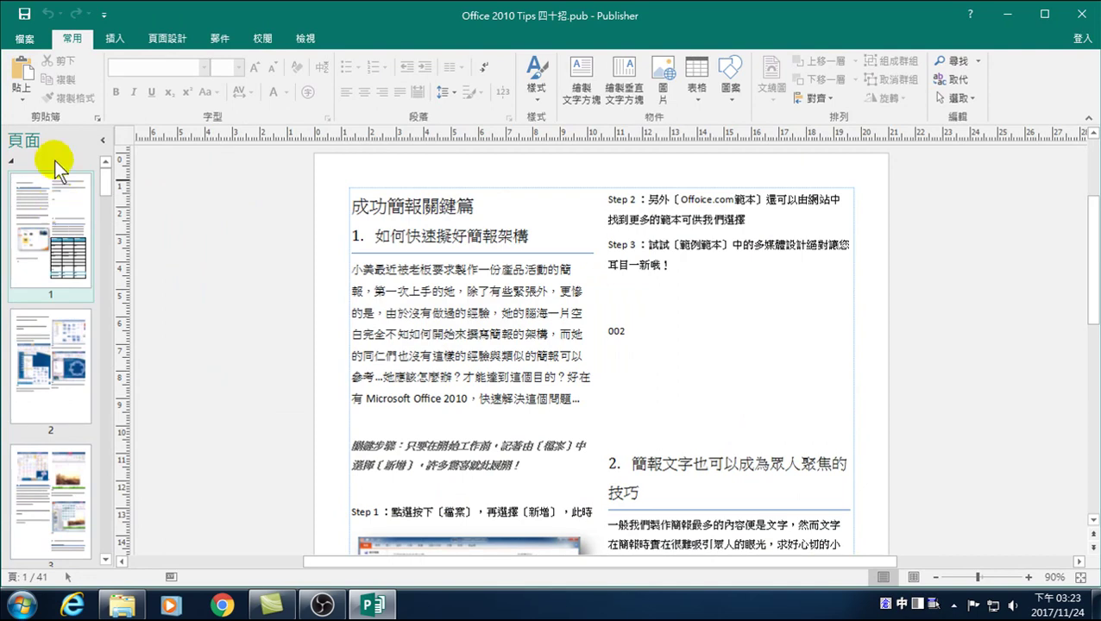
{"action": "left_click", "coordinate": [25, 37]}
{"action": "left_click", "coordinate": [42, 293]}
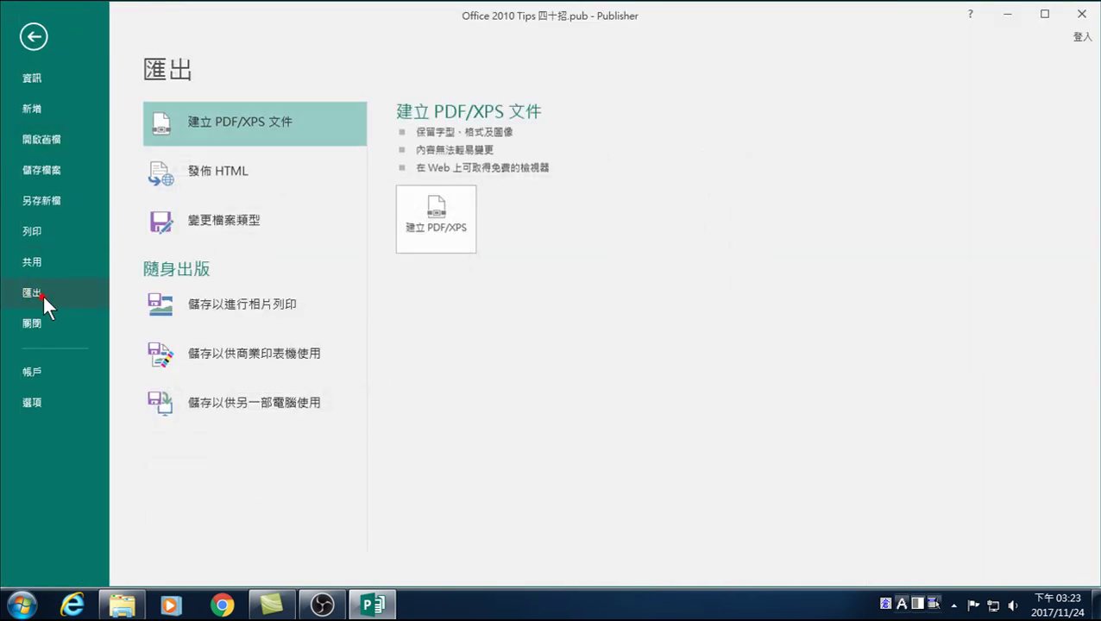
{"action": "left_click", "coordinate": [122, 604]}
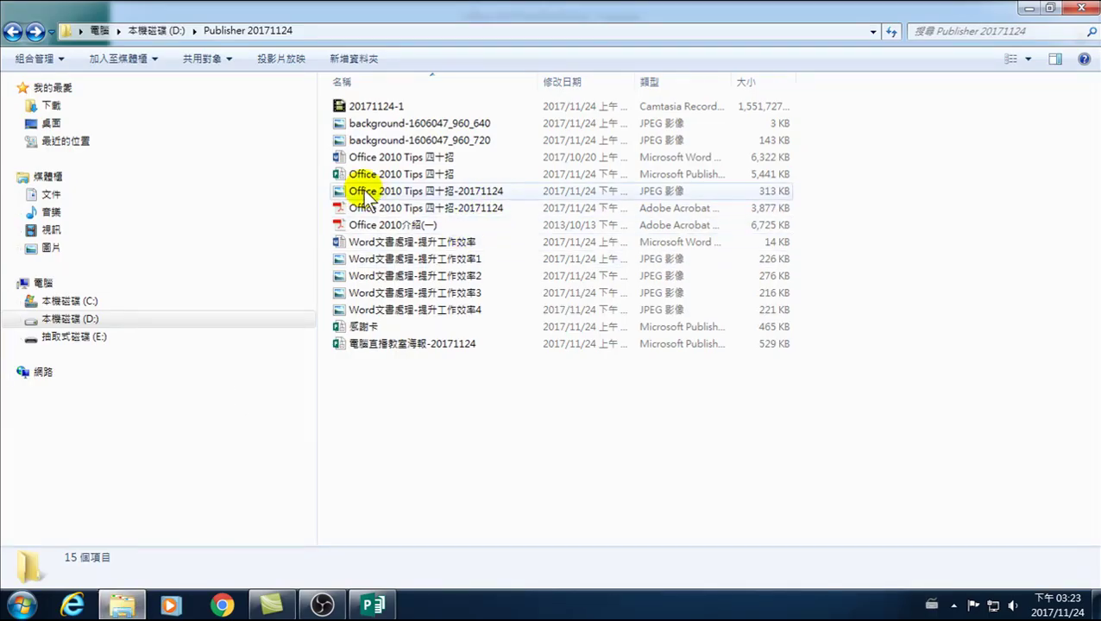
{"action": "left_click", "coordinate": [458, 194]}
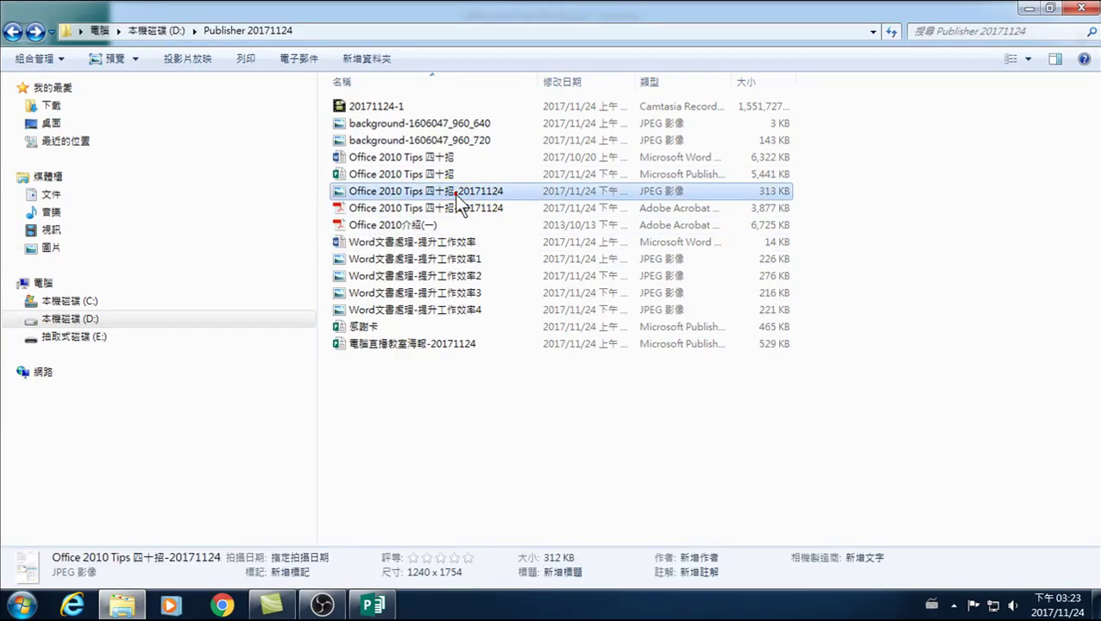
{"action": "double_click", "coordinate": [366, 192]}
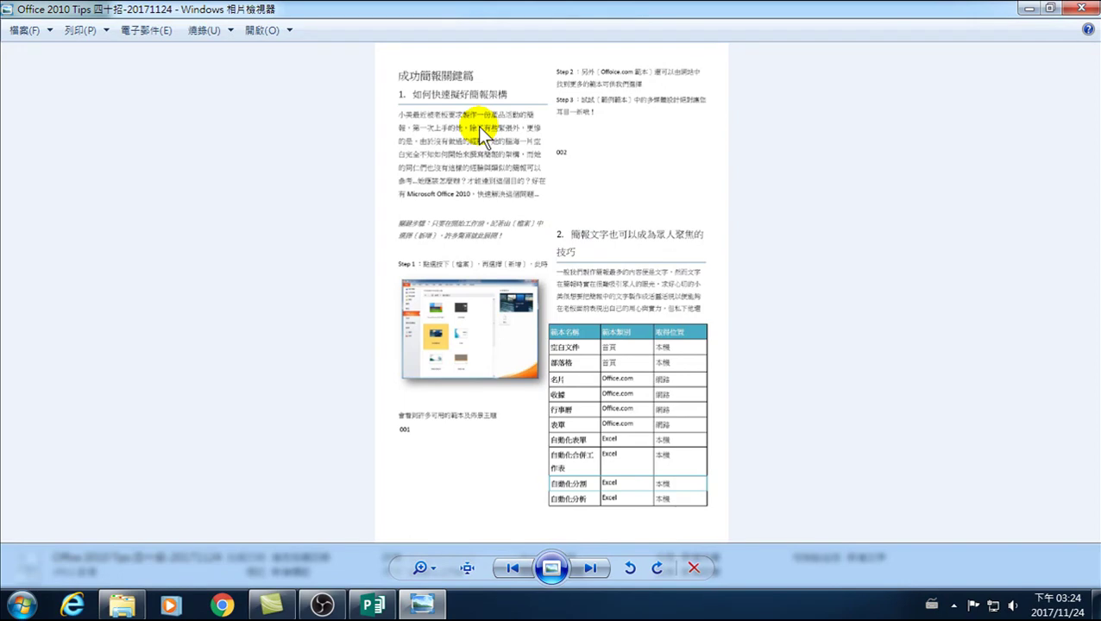
{"action": "left_click", "coordinate": [1081, 8]}
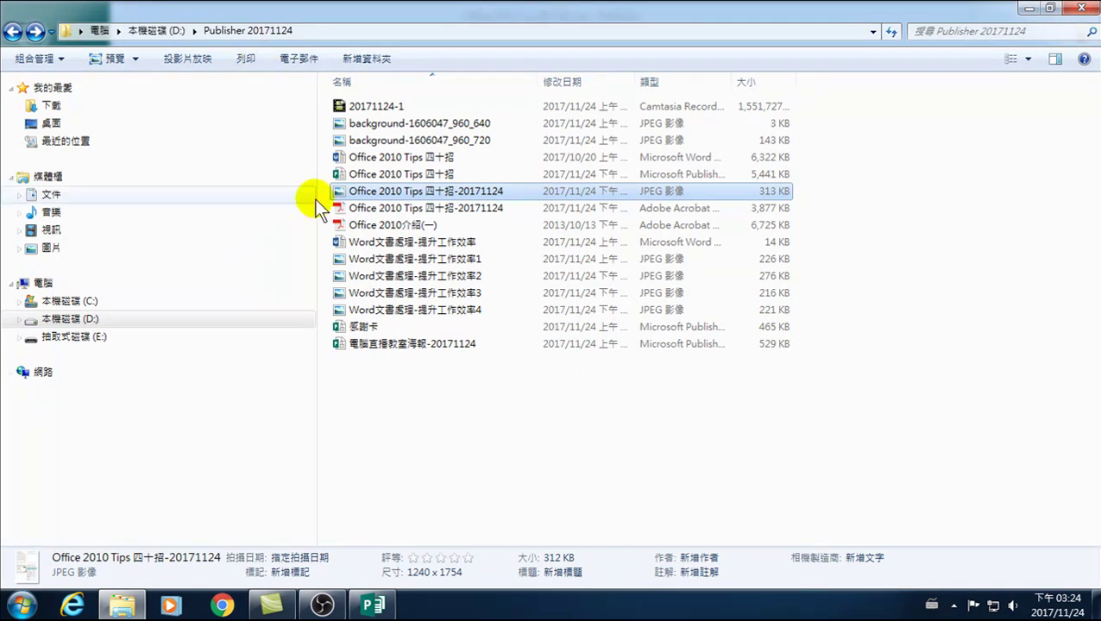
Step: Bring the Publisher window, still on its Export page, back to the front
{"action": "left_click", "coordinate": [380, 607]}
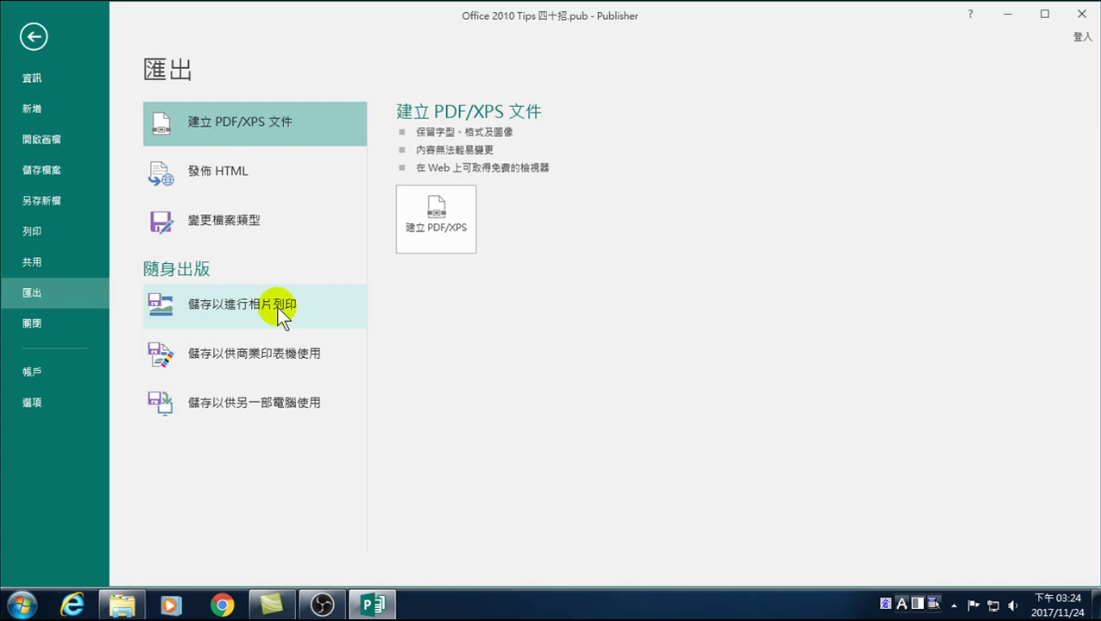
Step: Choose Save for Photo Printing (儲存以進行相片列印) with the 適用於相片列印的 JPEG 圖像 format
{"action": "left_click", "coordinate": [268, 303]}
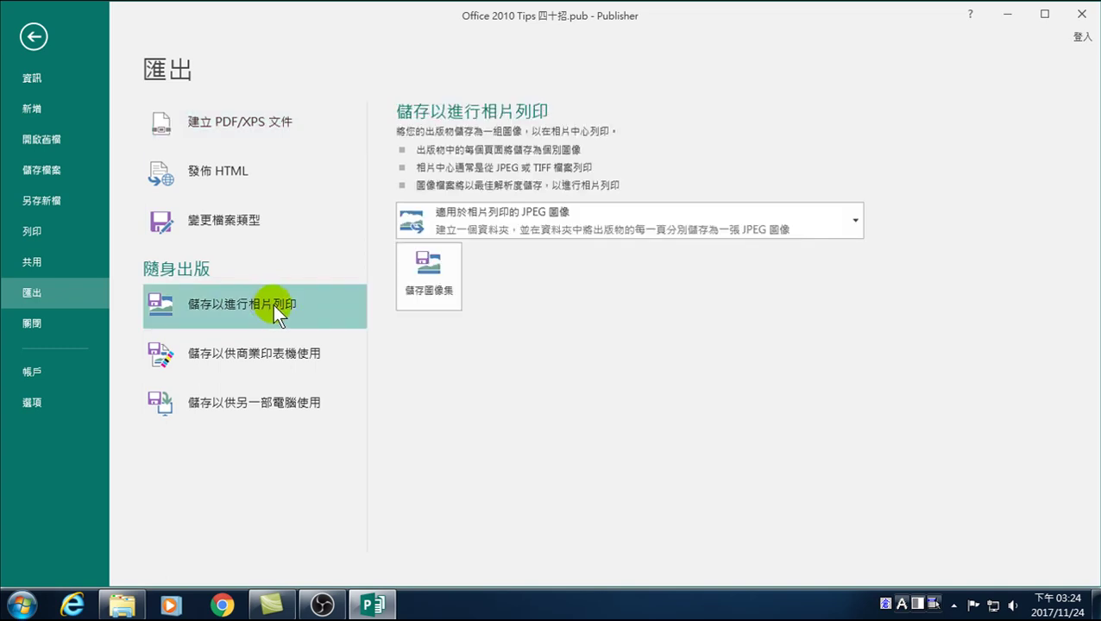
{"action": "left_click", "coordinate": [569, 226]}
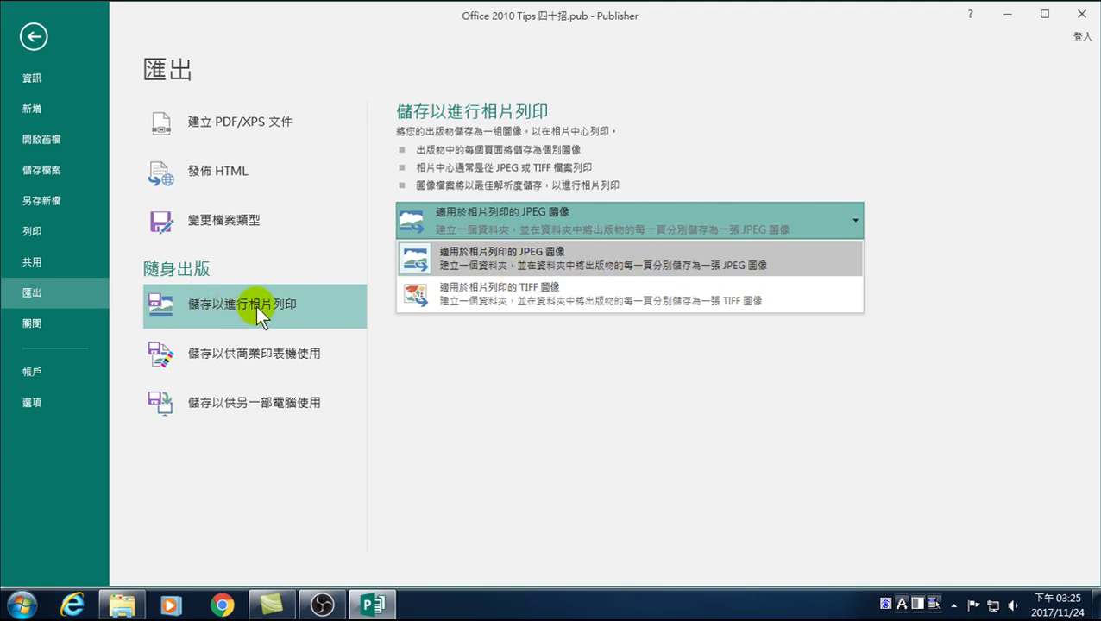
{"action": "left_click", "coordinate": [530, 259]}
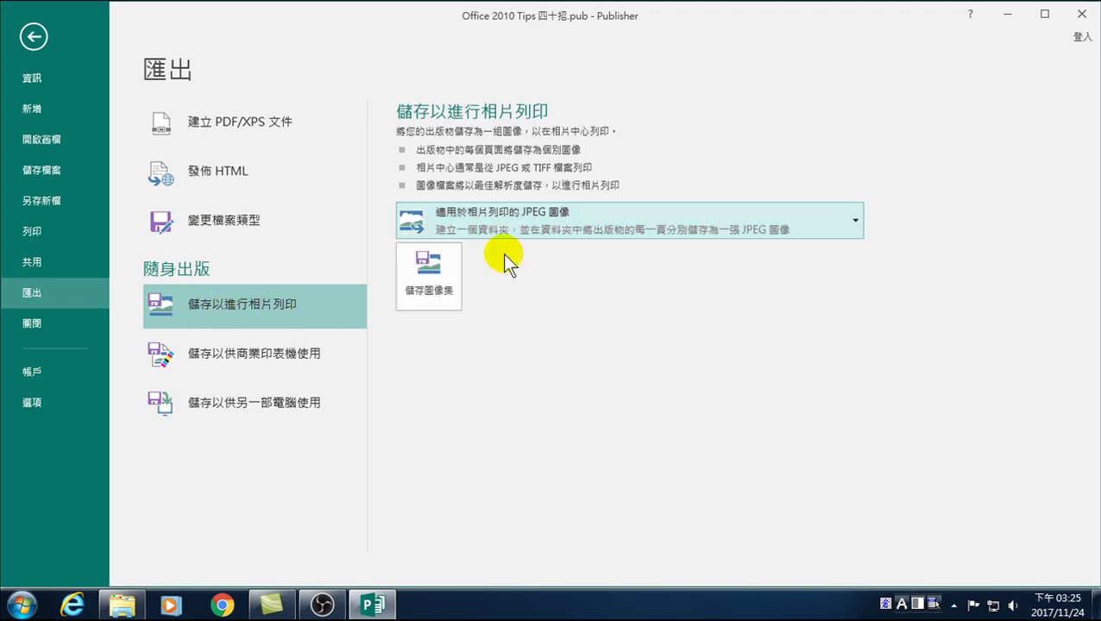
Step: Save the image set into D:\Publisher 20171124, starting the page-by-page JPEG export
{"action": "left_click", "coordinate": [433, 289]}
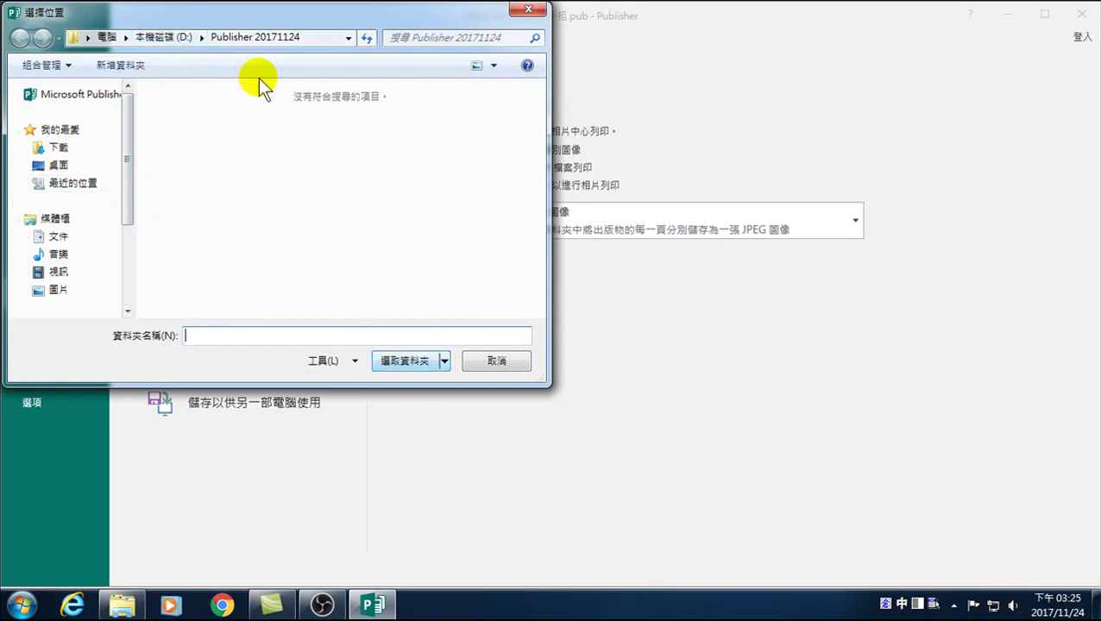
{"action": "left_click", "coordinate": [159, 36]}
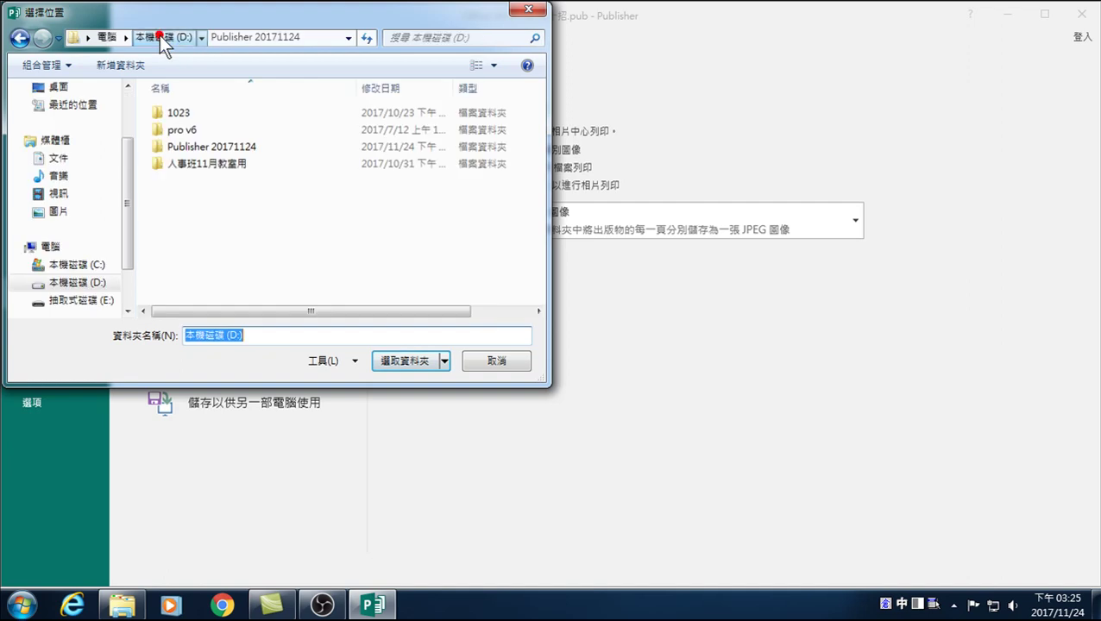
{"action": "left_click", "coordinate": [189, 148]}
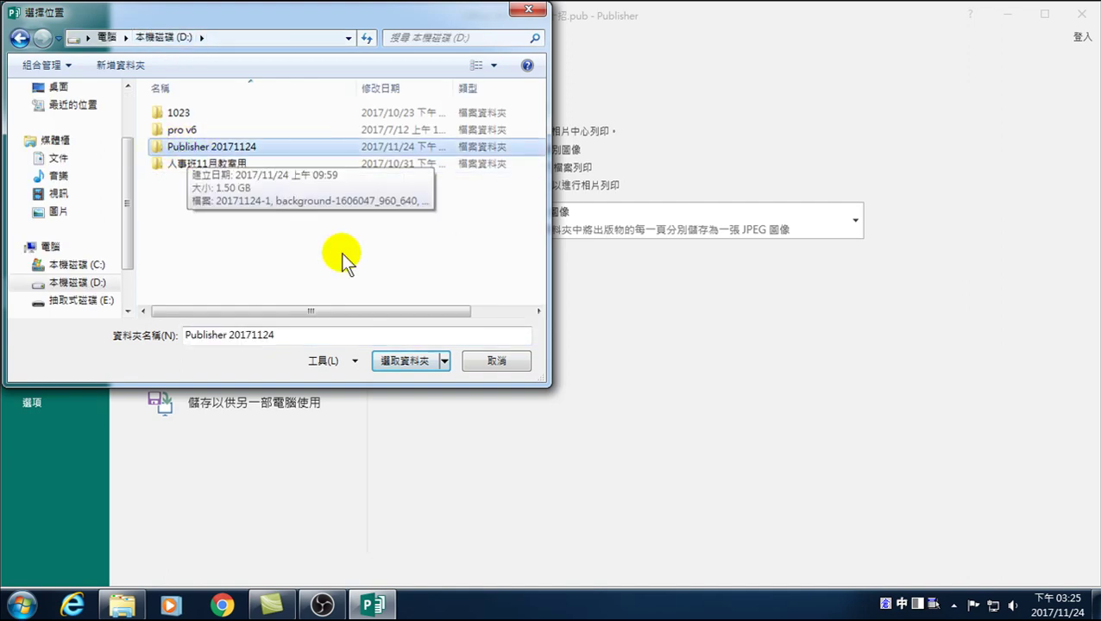
{"action": "left_click", "coordinate": [396, 362]}
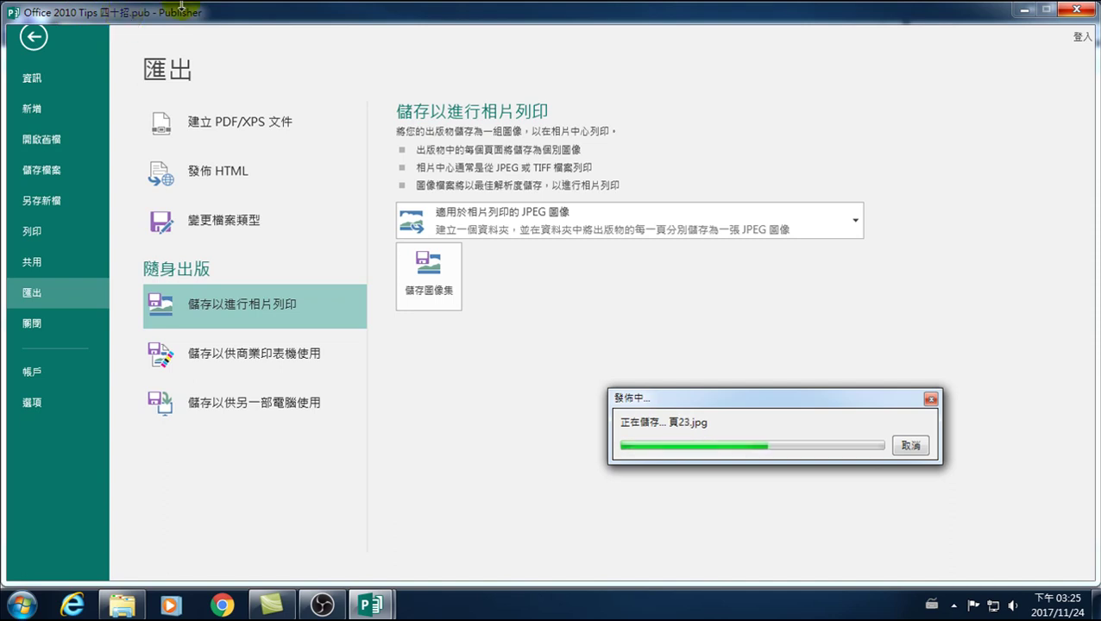
Step: Switch to Explorer and reopen D:\Publisher 20171124 to reveal the new 'Office 2010 Tips 四十招' folder
{"action": "left_click", "coordinate": [122, 605]}
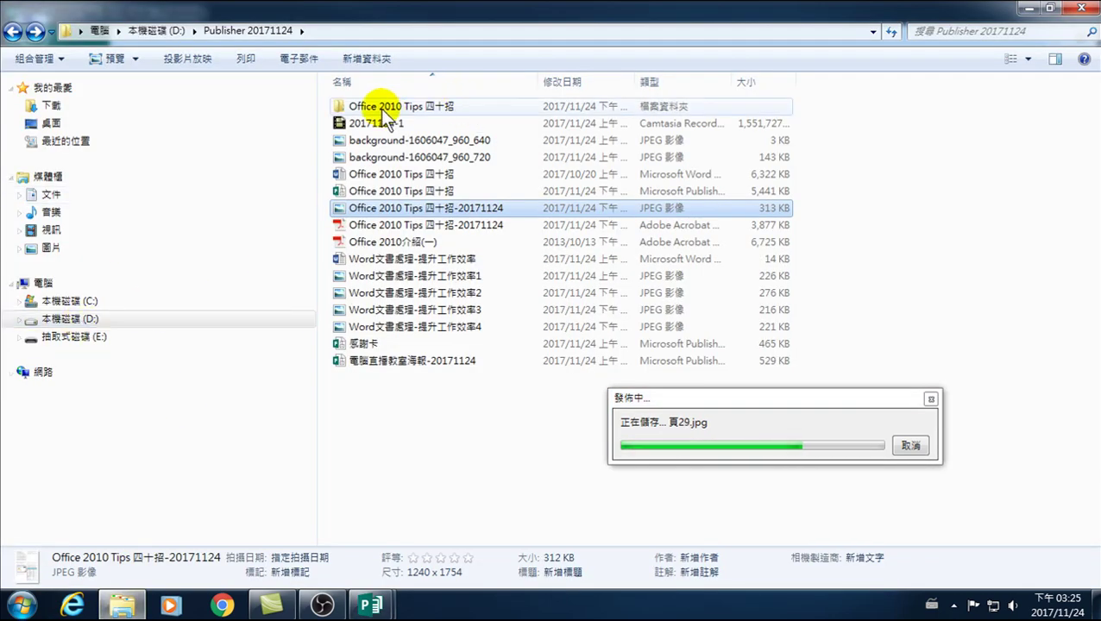
{"action": "left_click", "coordinate": [151, 31]}
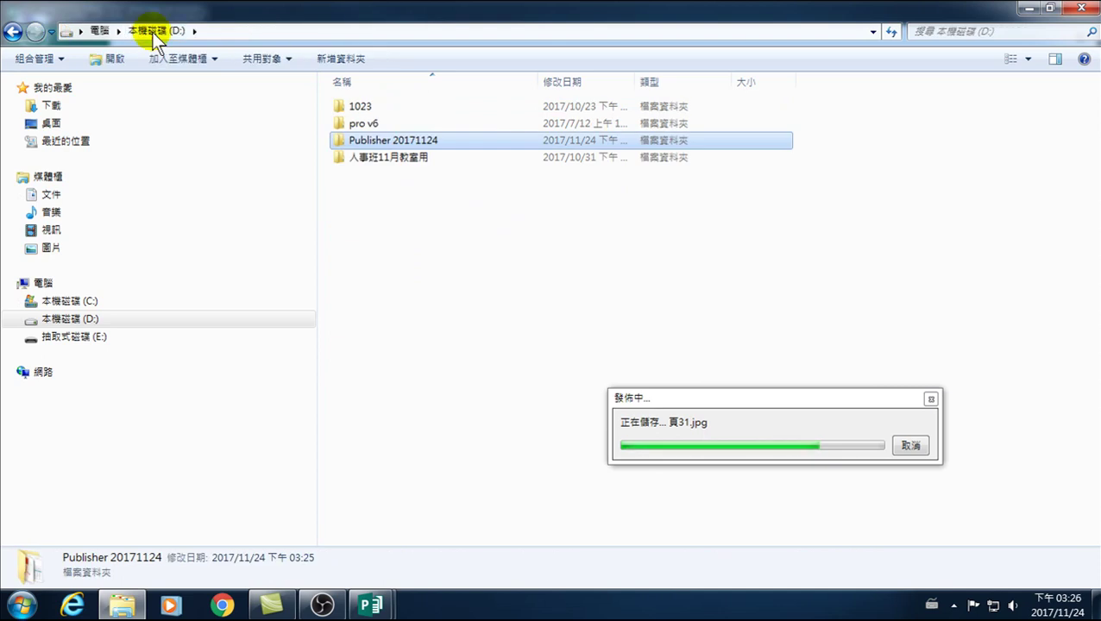
{"action": "double_click", "coordinate": [389, 142]}
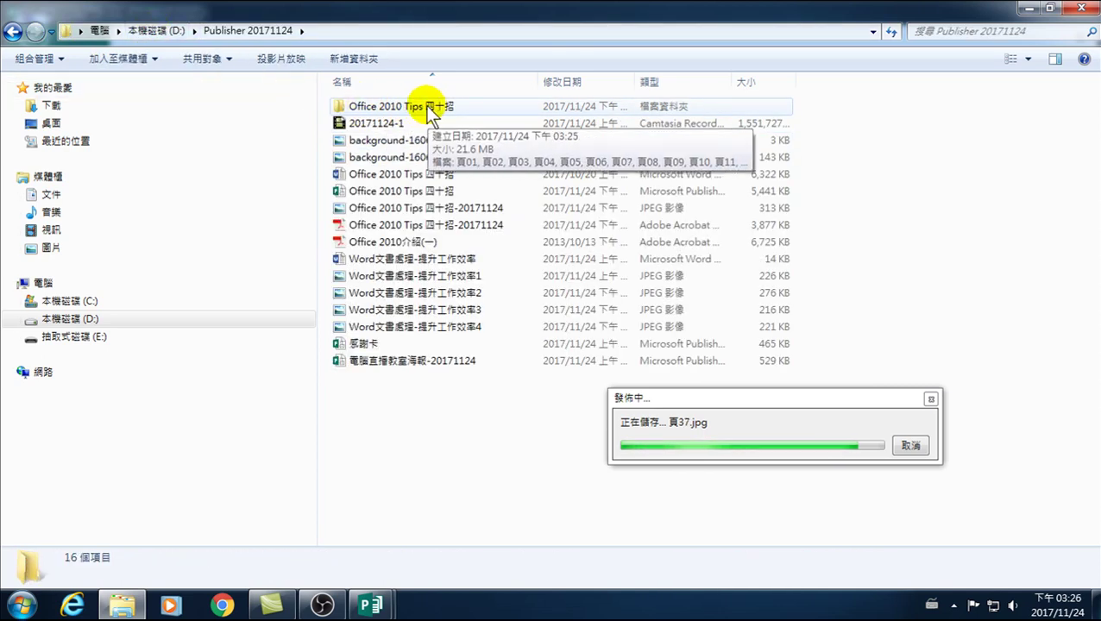
Step: Open 'Office 2010 Tips 四十招' and scroll through the 41 JPEG page thumbnails, 頁01 to 頁41
{"action": "double_click", "coordinate": [401, 105]}
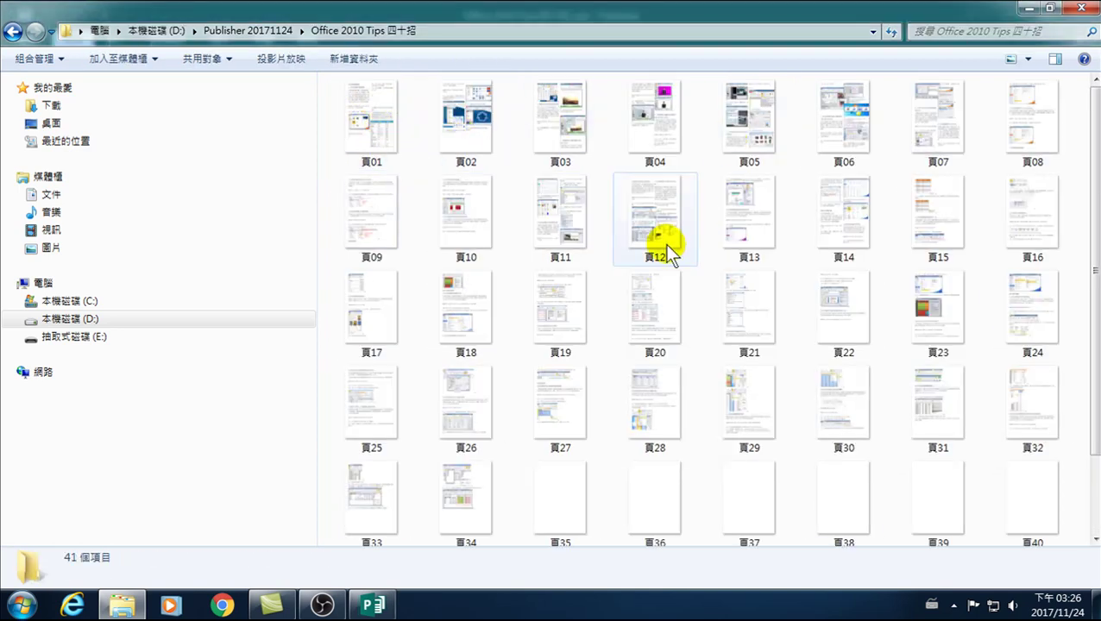
{"action": "scroll", "coordinate": [575, 460], "scroll_direction": "down", "scroll_amount": 1}
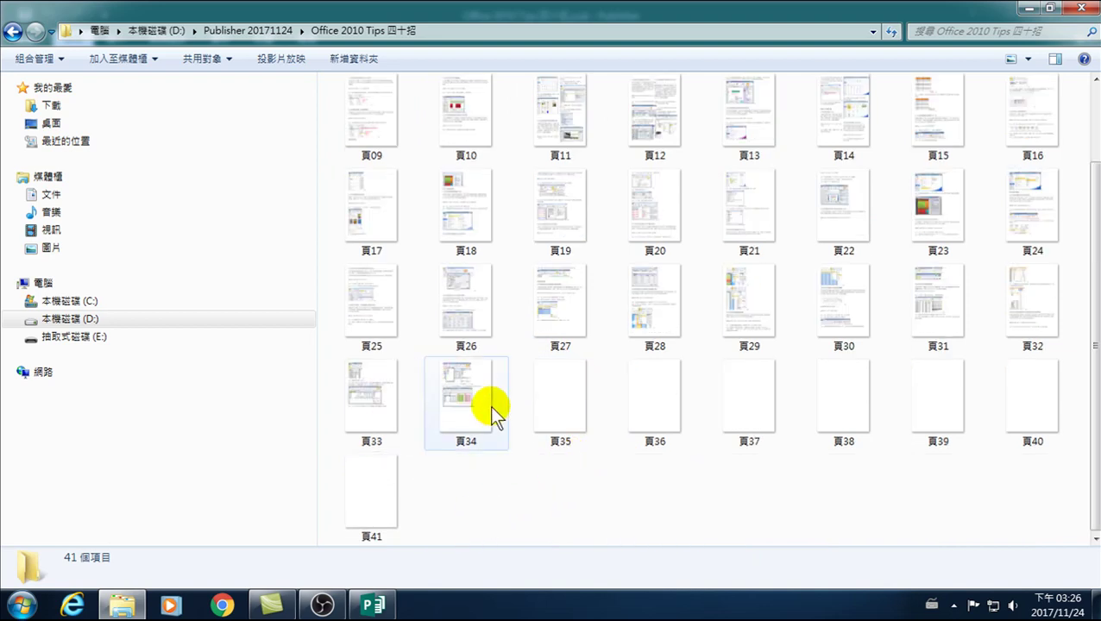
{"action": "scroll", "coordinate": [466, 345], "scroll_direction": "up", "scroll_amount": 1}
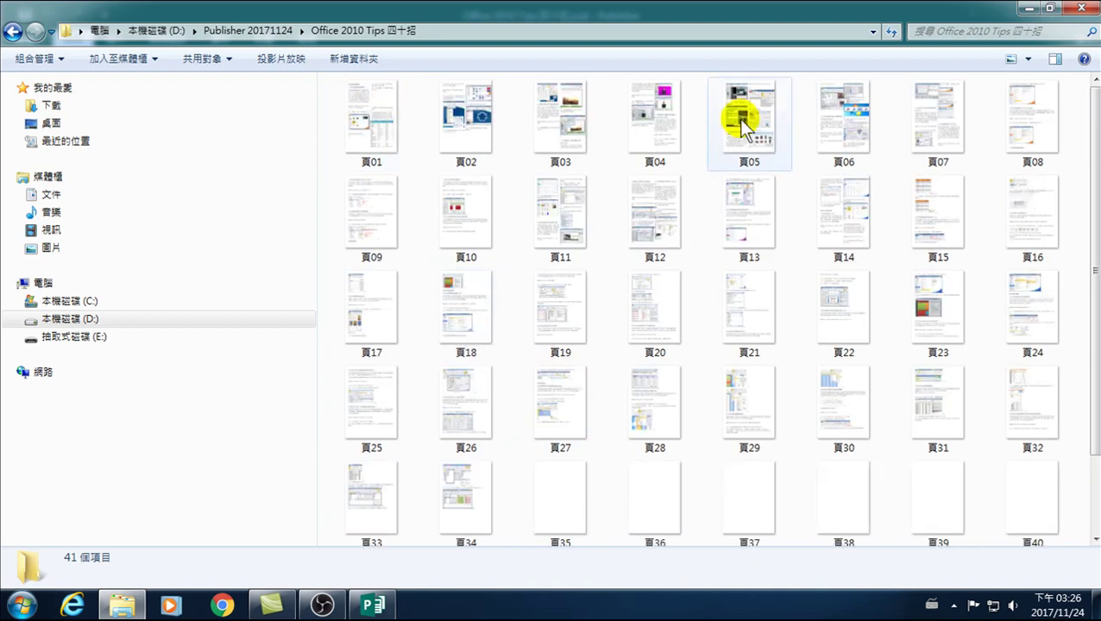